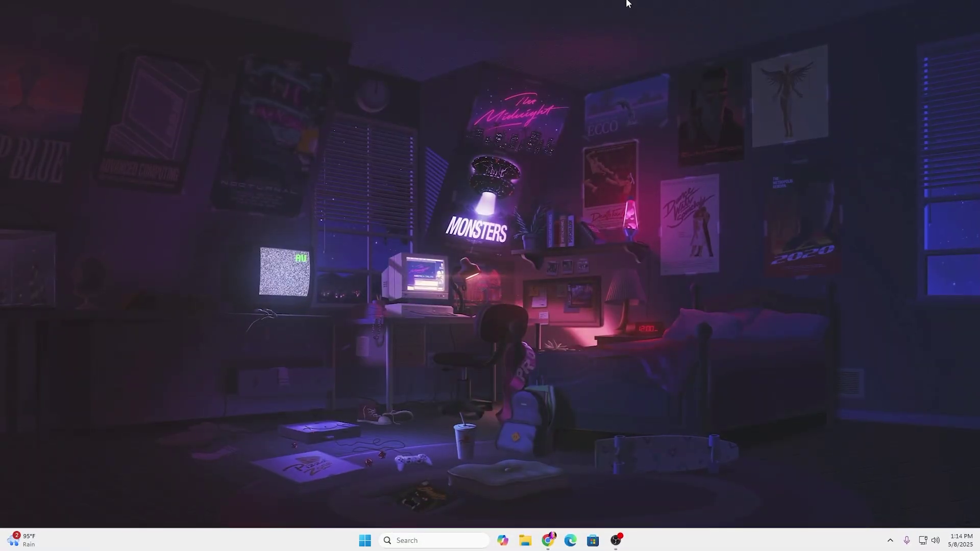
- Launch Command Prompt as administrator from Windows search
left_click(406, 537)
type("cmd")
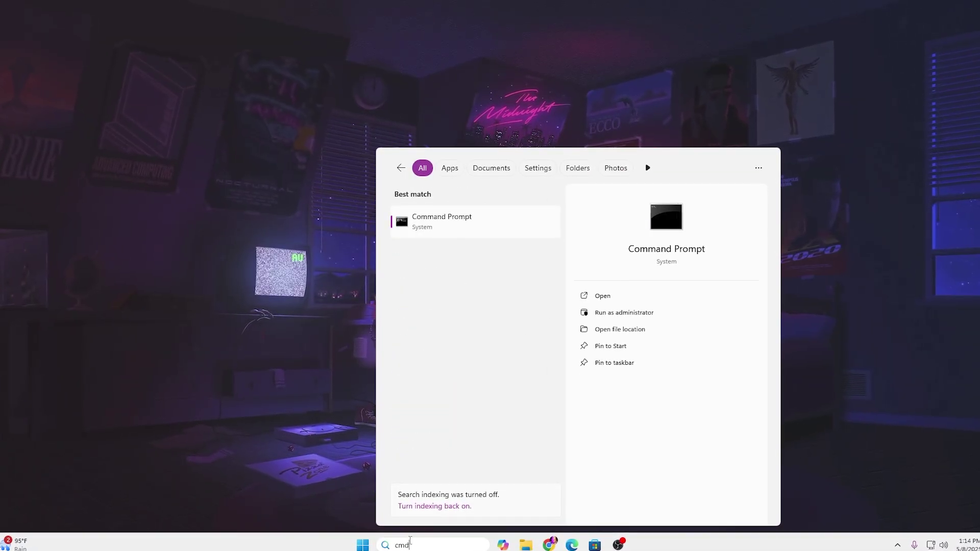
right_click(428, 226)
left_click(455, 237)
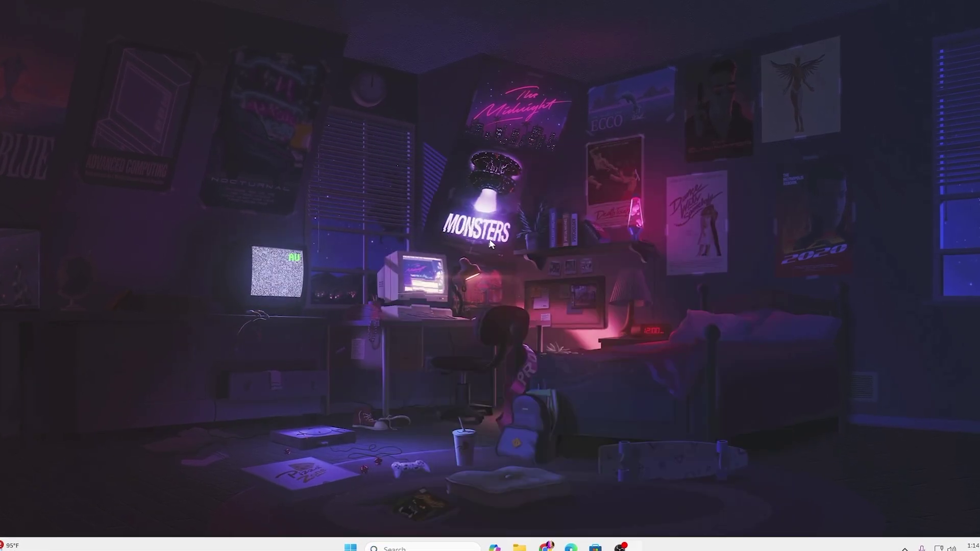
left_click(435, 354)
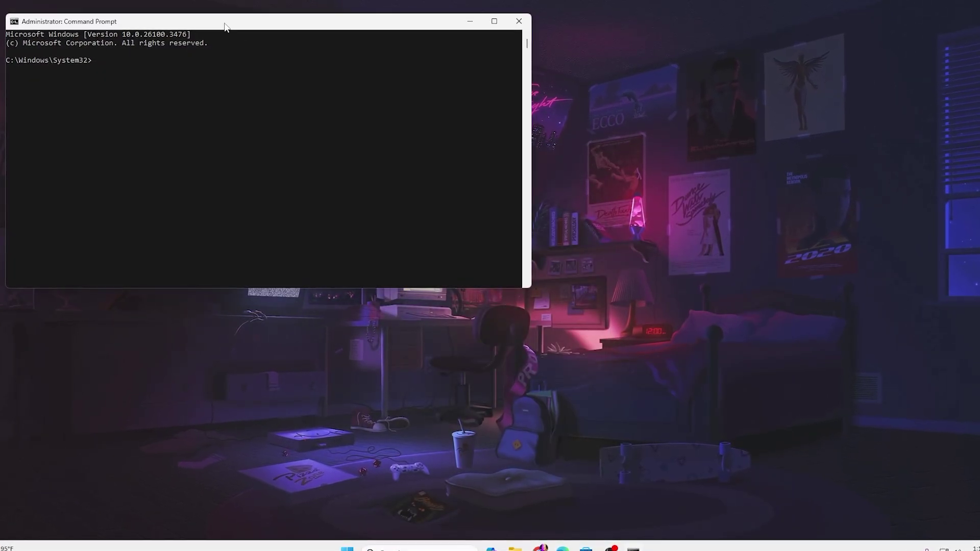
left_click_drag(225, 22, 464, 132)
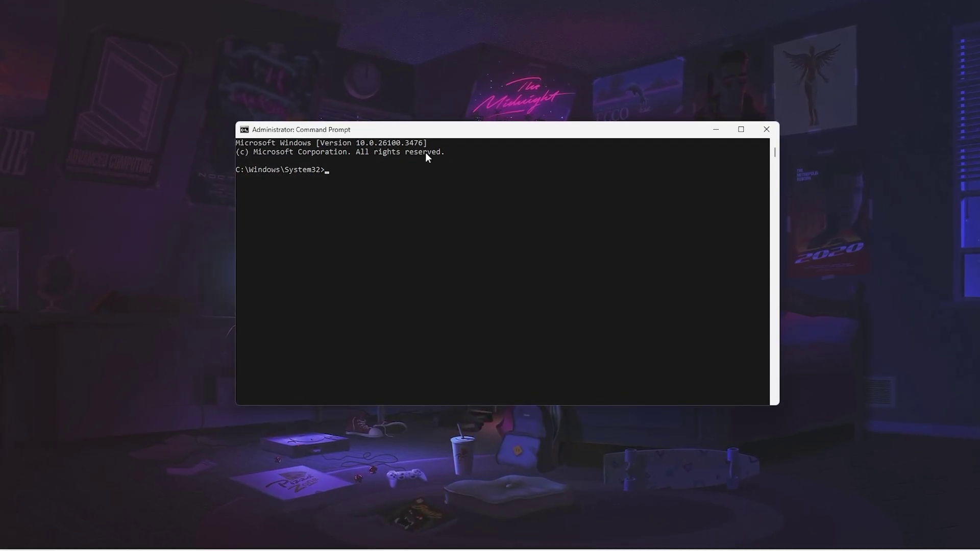
- Run sfc /scannow, then start dism /online /cleanup-image /restorehealth
type("sfc ")
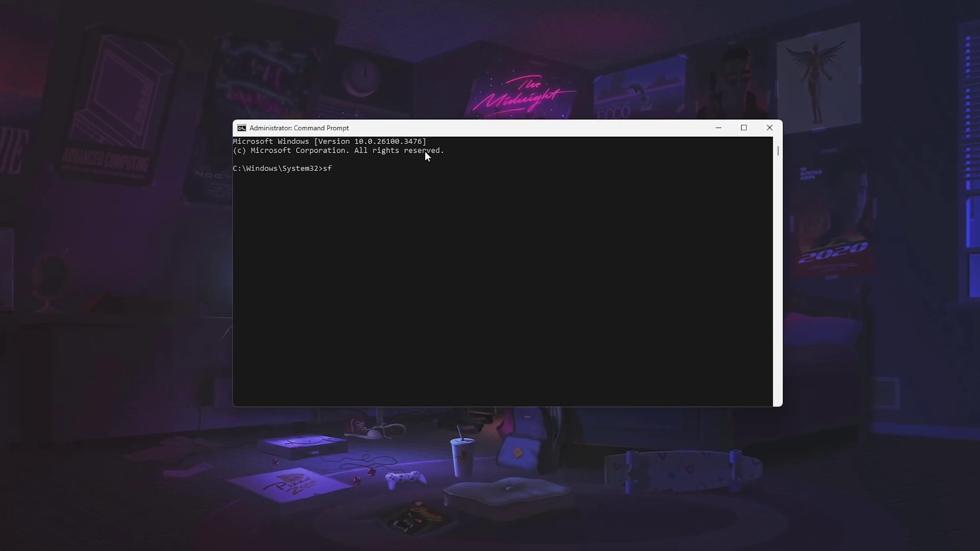
type("/c")
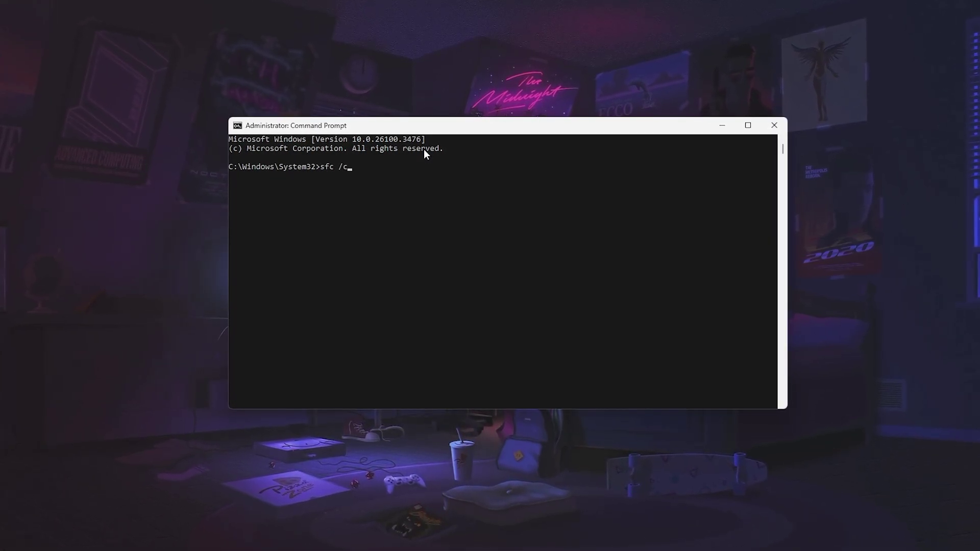
key("BackSpace")
type("scannow")
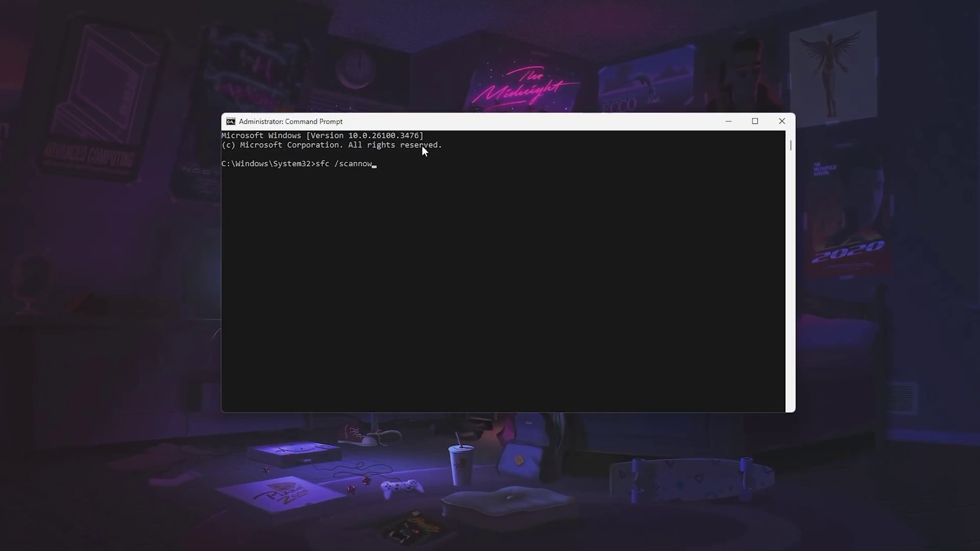
key("Return")
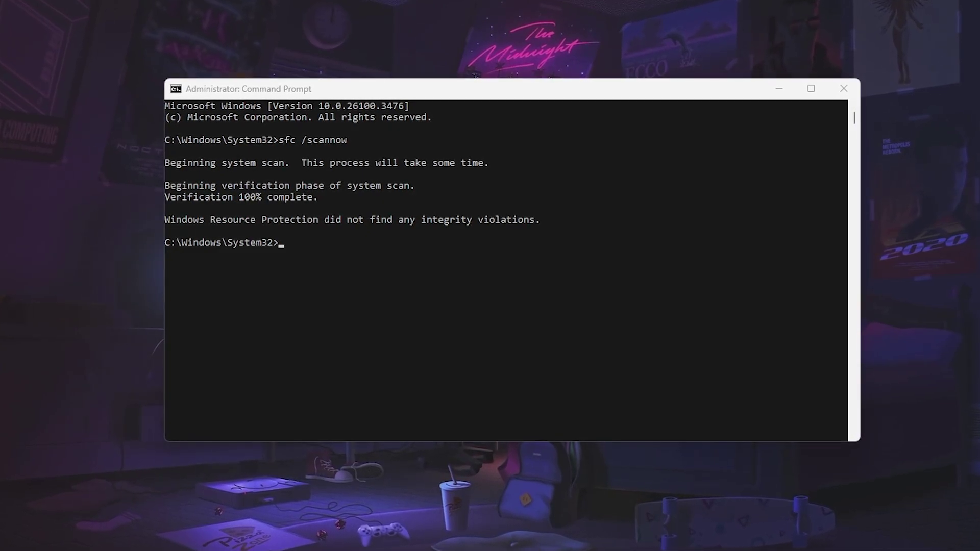
type("dism /online /cleanup-image /restorehealth")
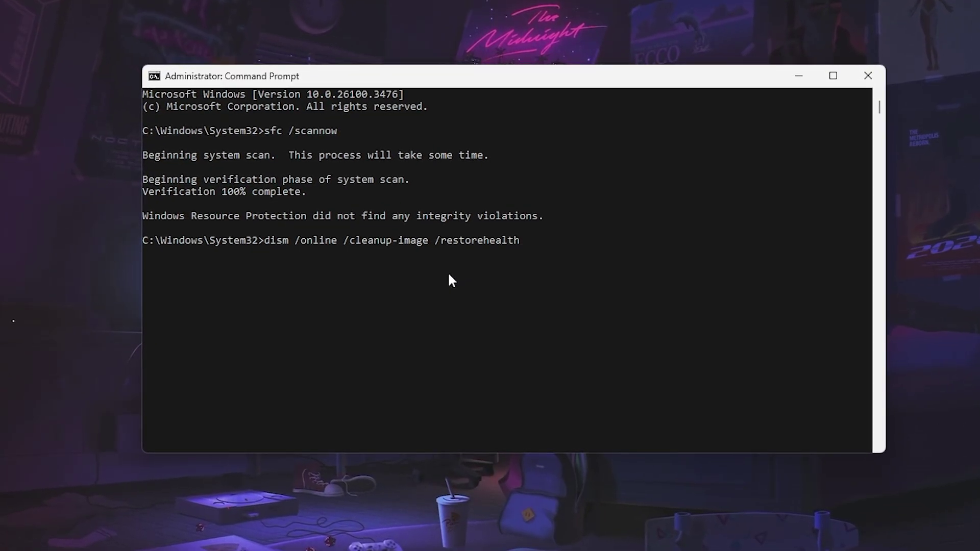
key("Return")
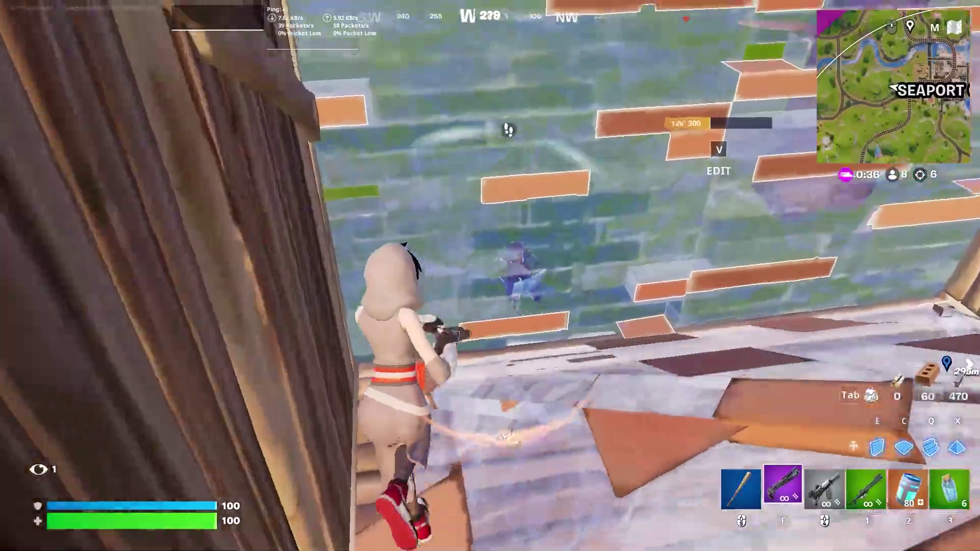
- Eliminate the enemy with the shotgun while putting up a protective wall
key("f")
left_click(490, 275)
key("e")
left_click(490, 276)
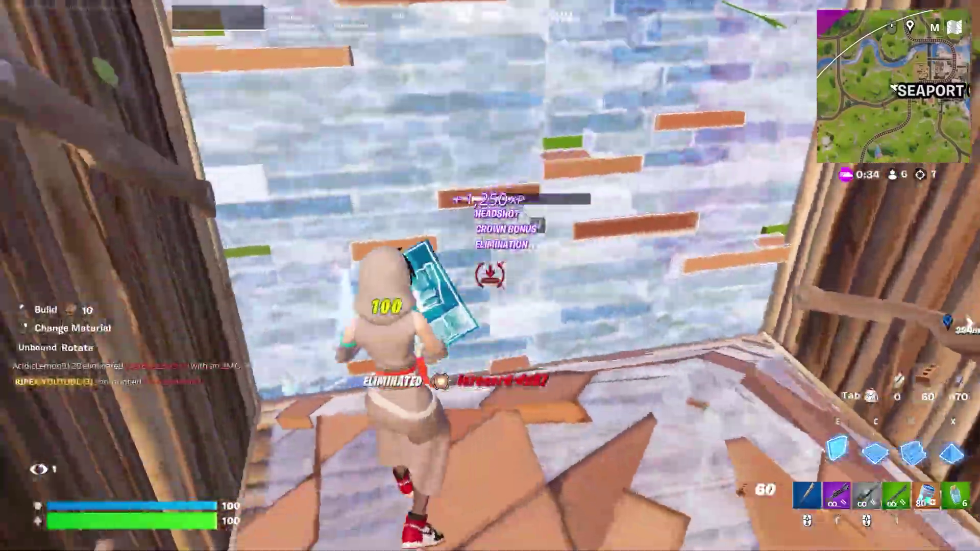
key("f")
- Pick up the dropped materials and the Chug Jug, then return to Windows search
key("w")
key("2")
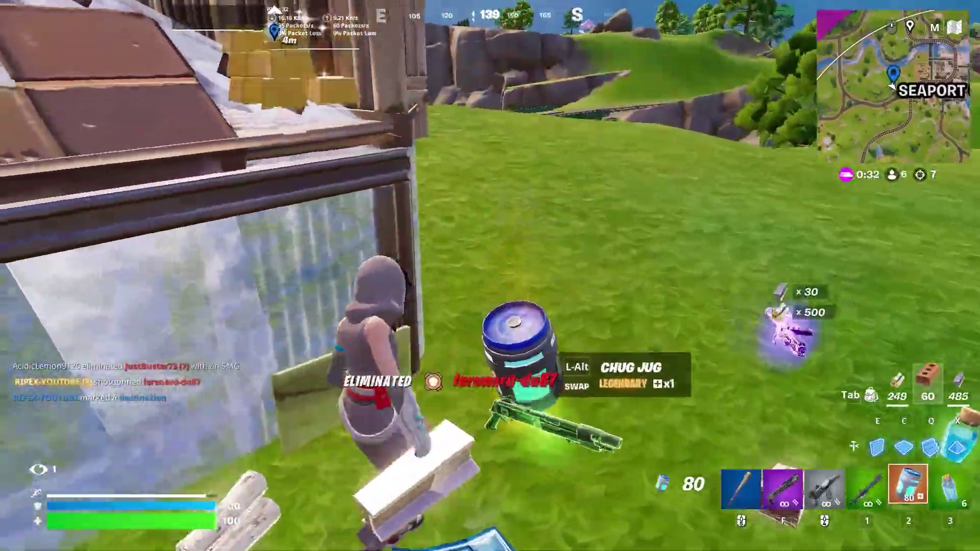
key("alt")
key("w")
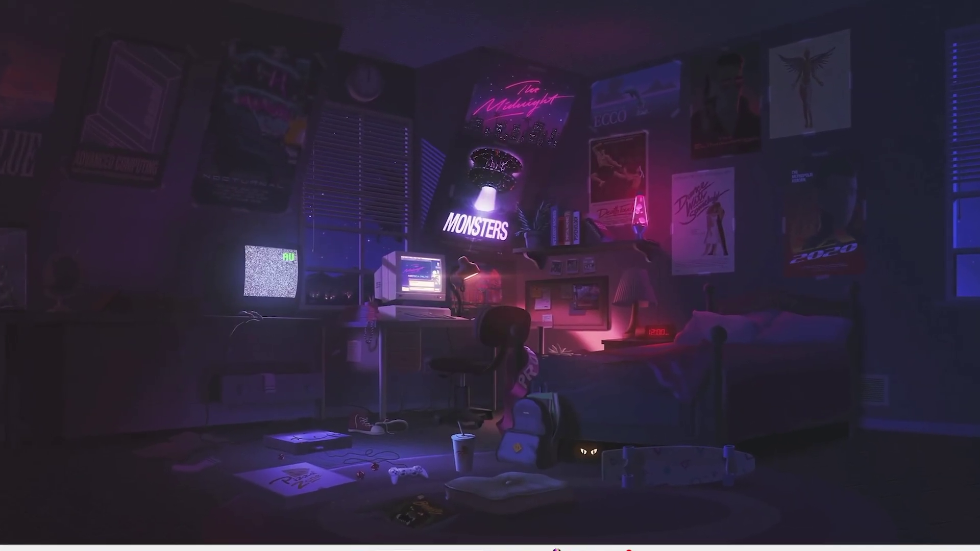
key("super")
- Run Disk Cleanup on C: including DirectX Shader Cache, then select the pack archive on the desktop
type("clean")
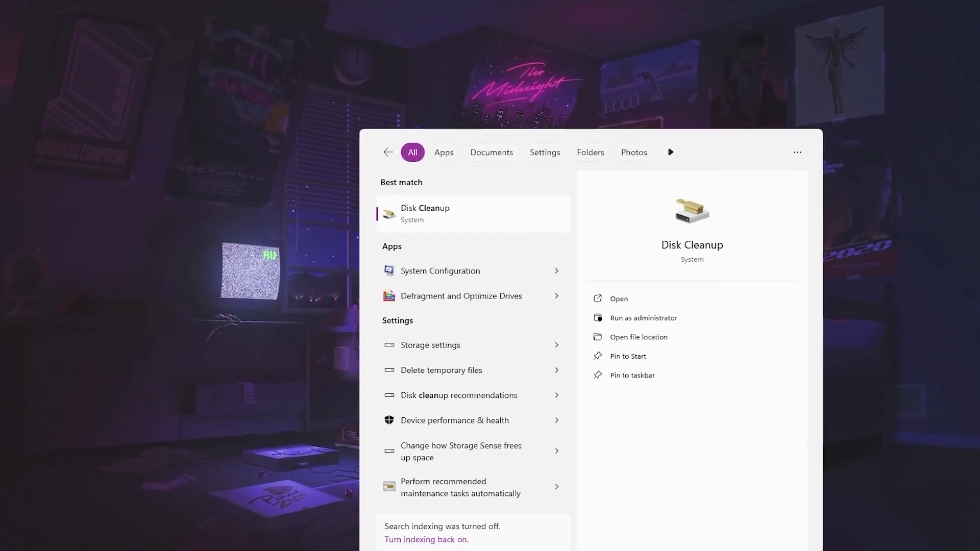
left_click(434, 211)
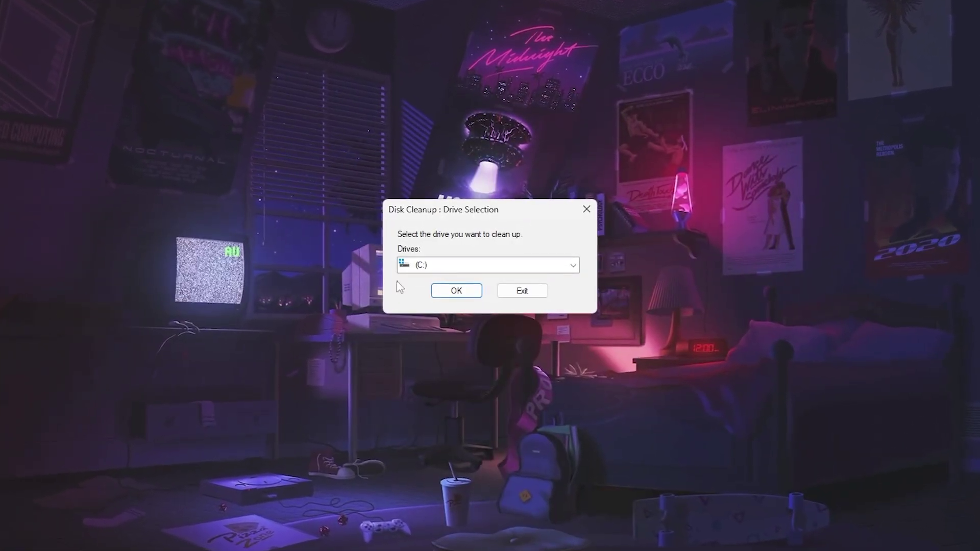
left_click(454, 292)
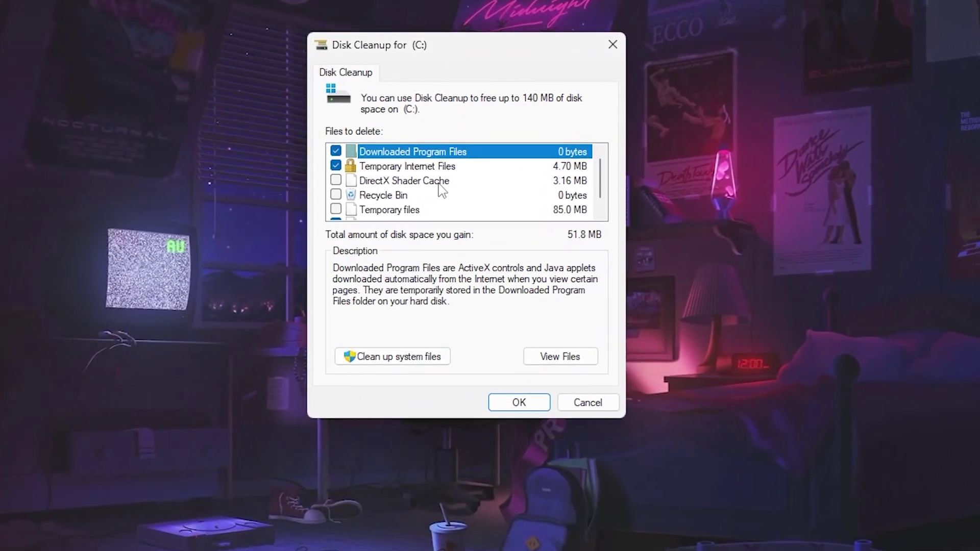
left_click(337, 182)
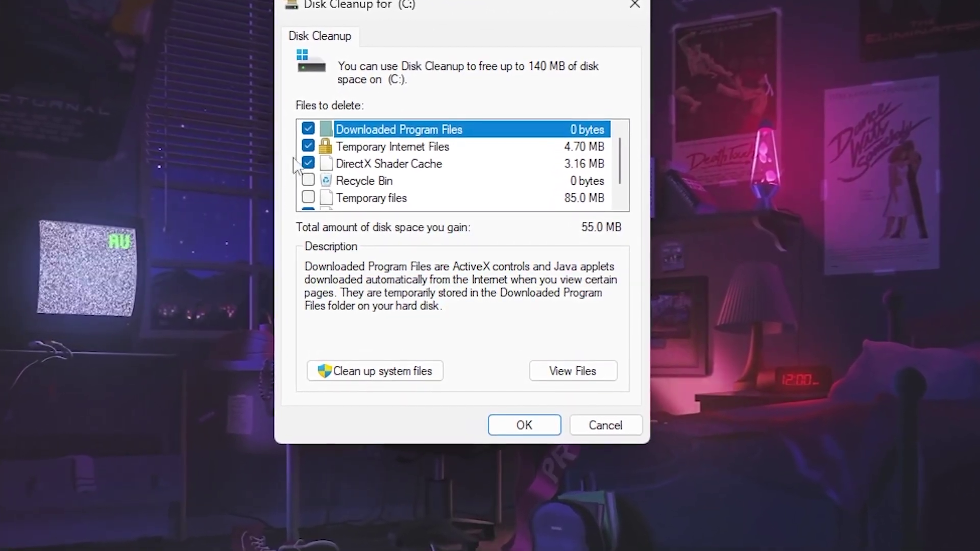
left_click(528, 433)
left_click(509, 271)
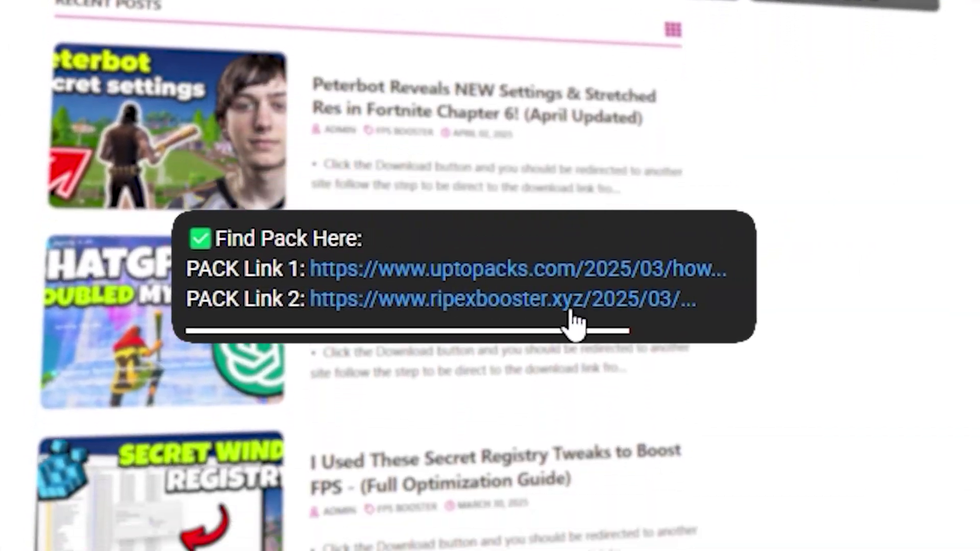
scroll(367, 276, "down", 10)
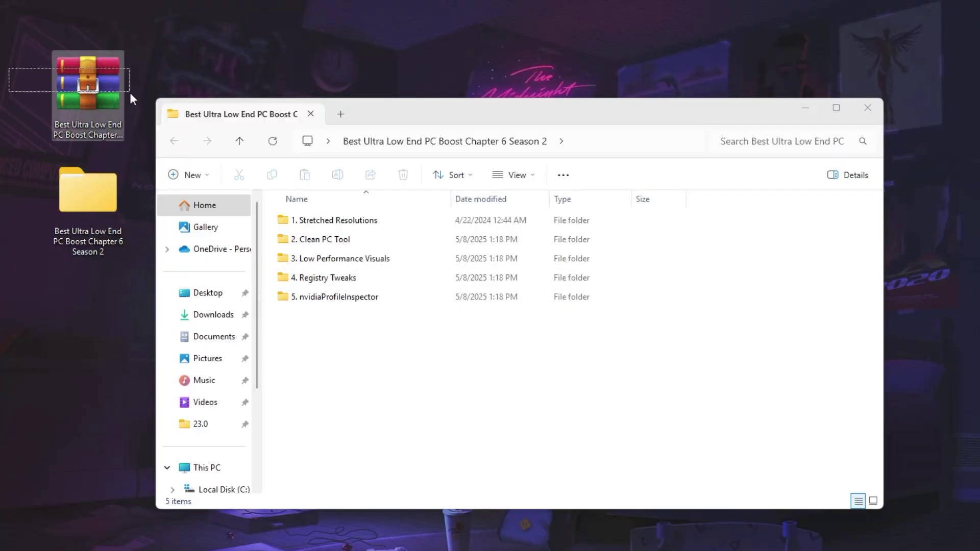
left_click_drag(130, 93, 138, 103)
- Copy GameUserSettings.ini from the 1. Stretched Resolutions\1024x768 folder
left_click_drag(138, 103, 138, 103)
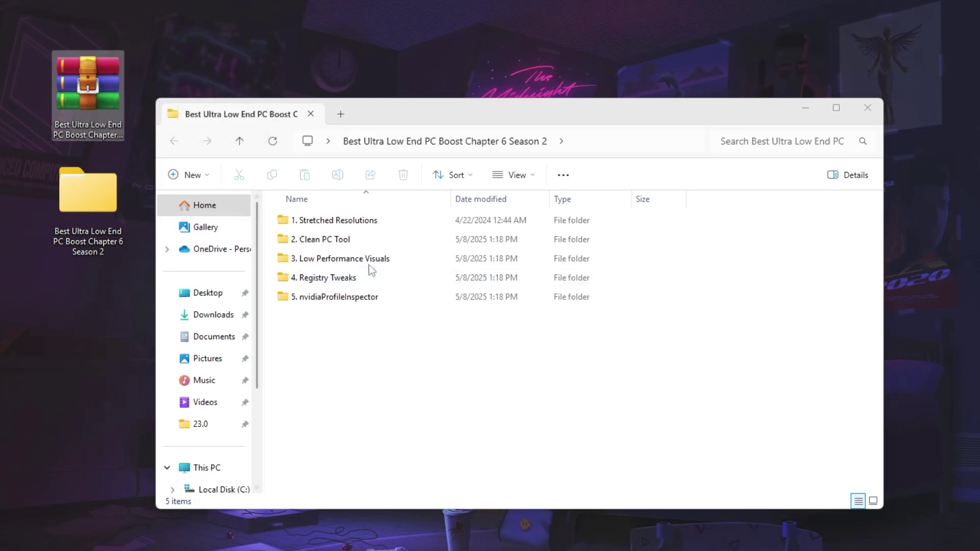
double_click(345, 221)
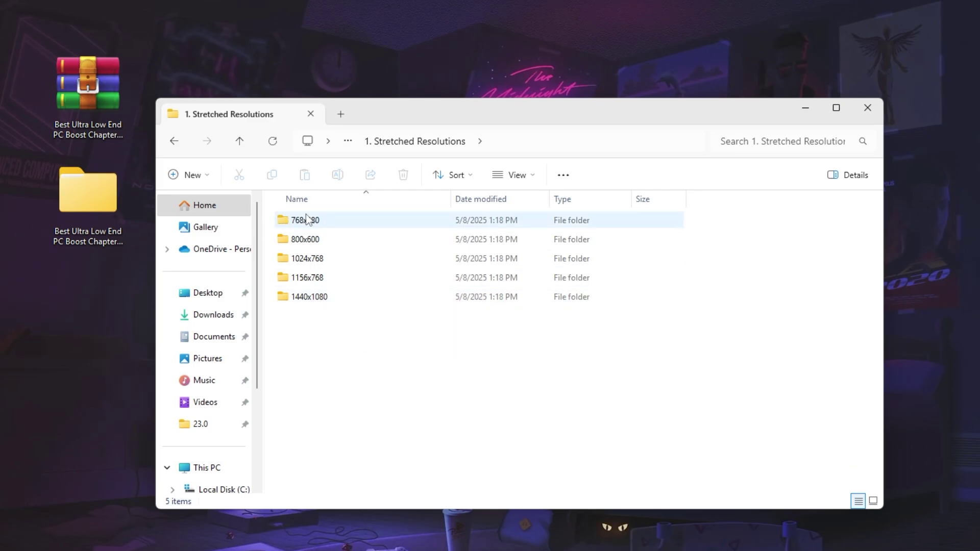
double_click(338, 258)
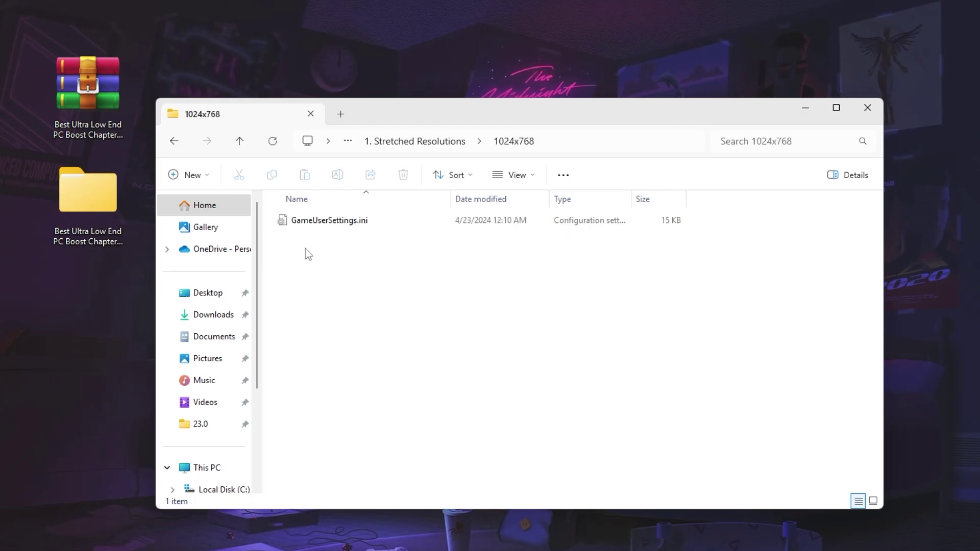
left_click(315, 224)
right_click(317, 223)
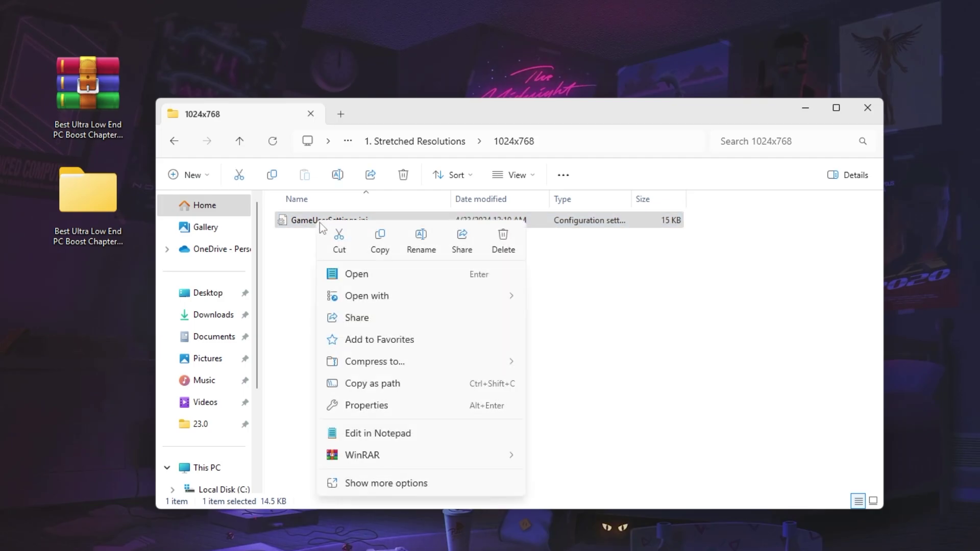
left_click(379, 242)
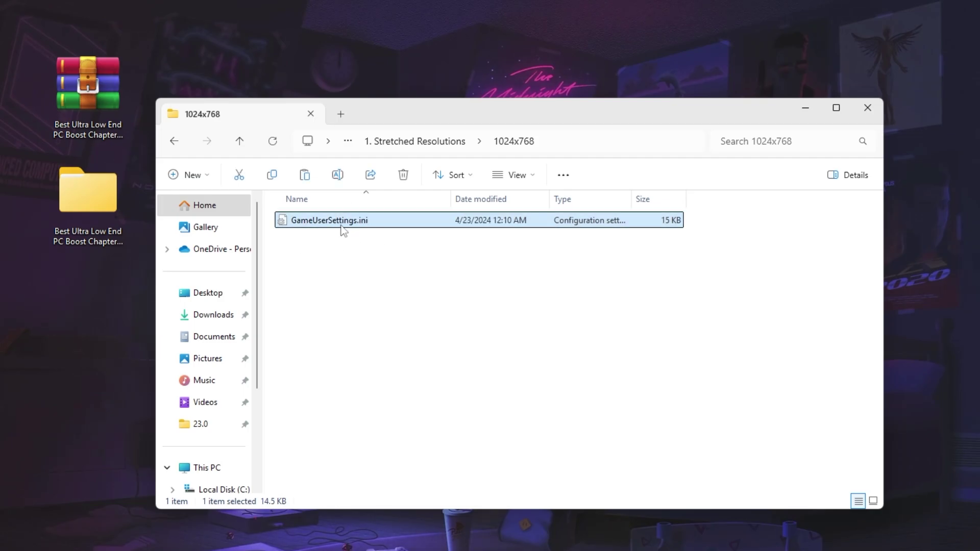
key("super+r")
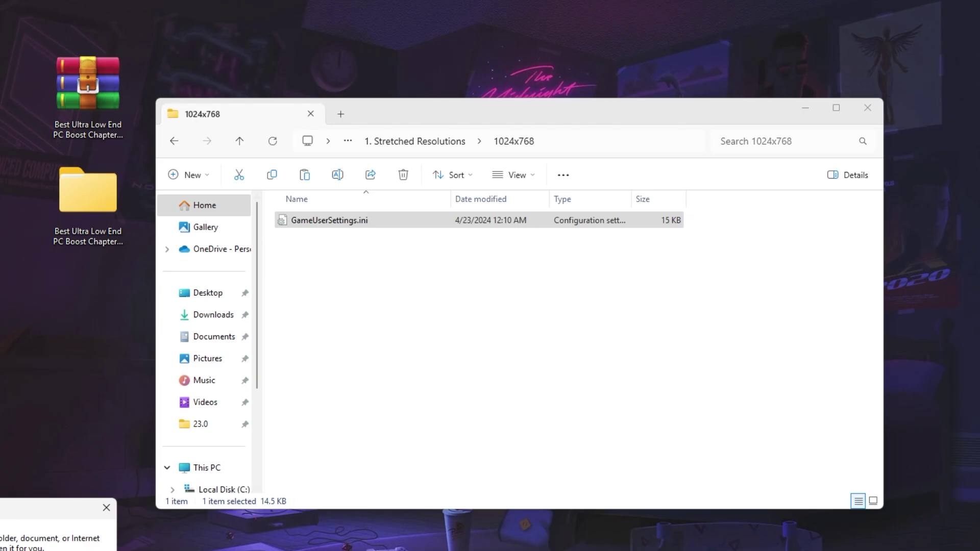
- Open %localappdata%\FortniteGame\Saved\Config\WindowsClient from the Run prompt
left_click_drag(61, 510, 506, 237)
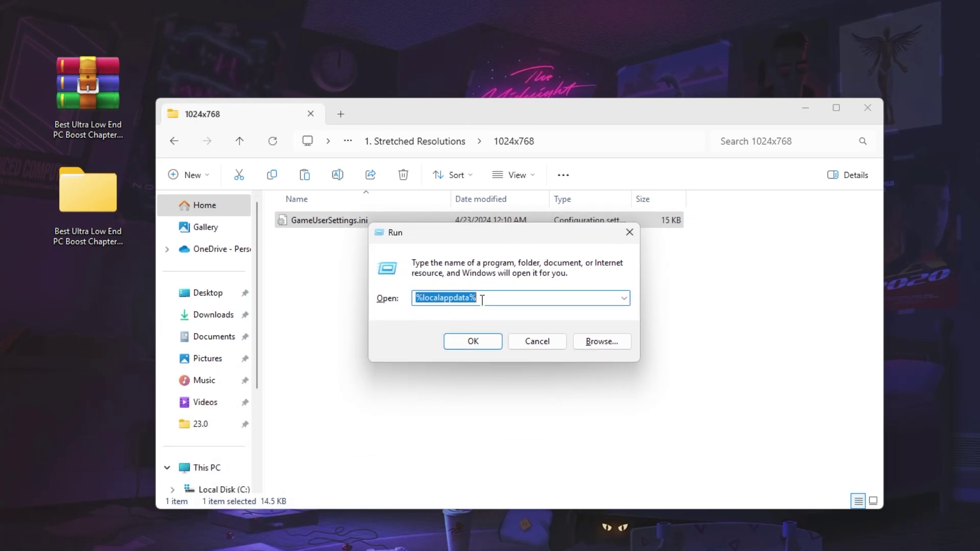
left_click(473, 344)
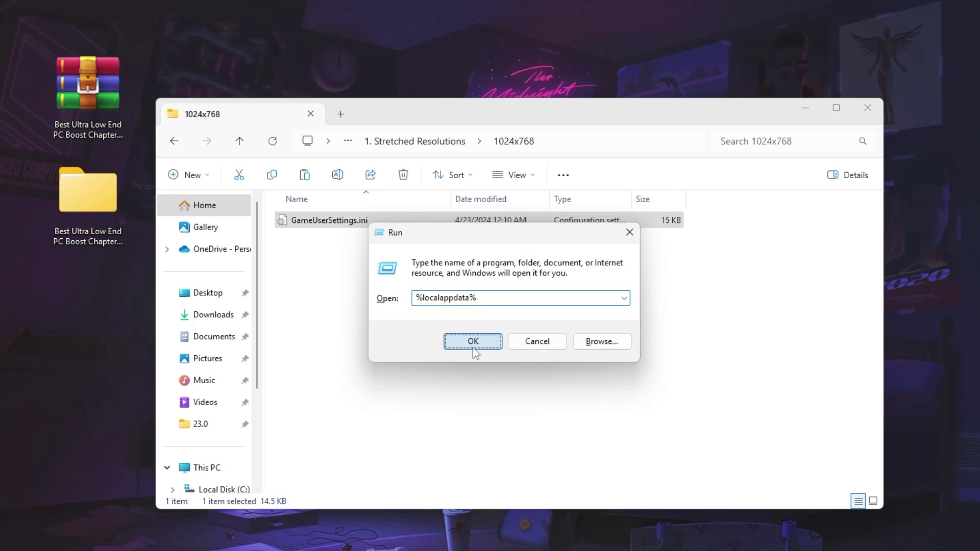
left_click(404, 357)
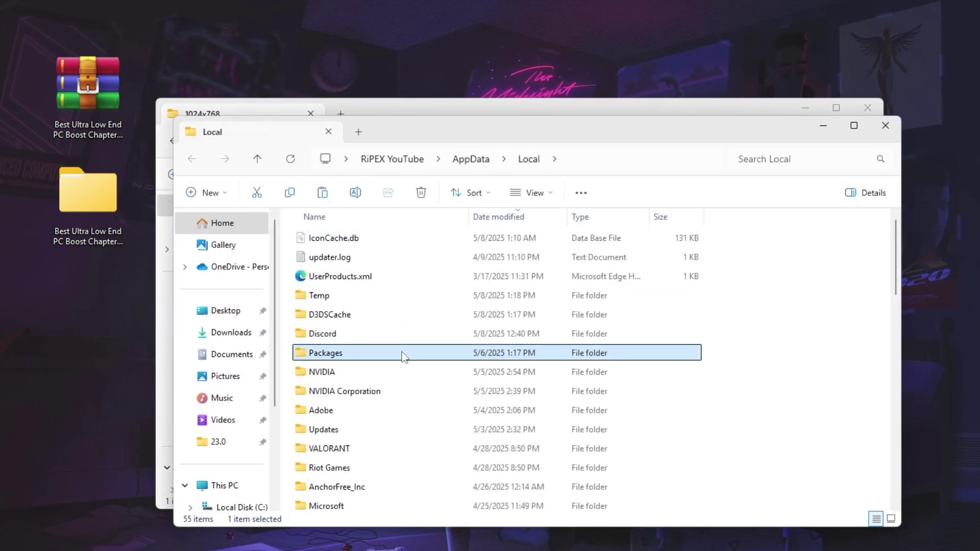
type("fortnite")
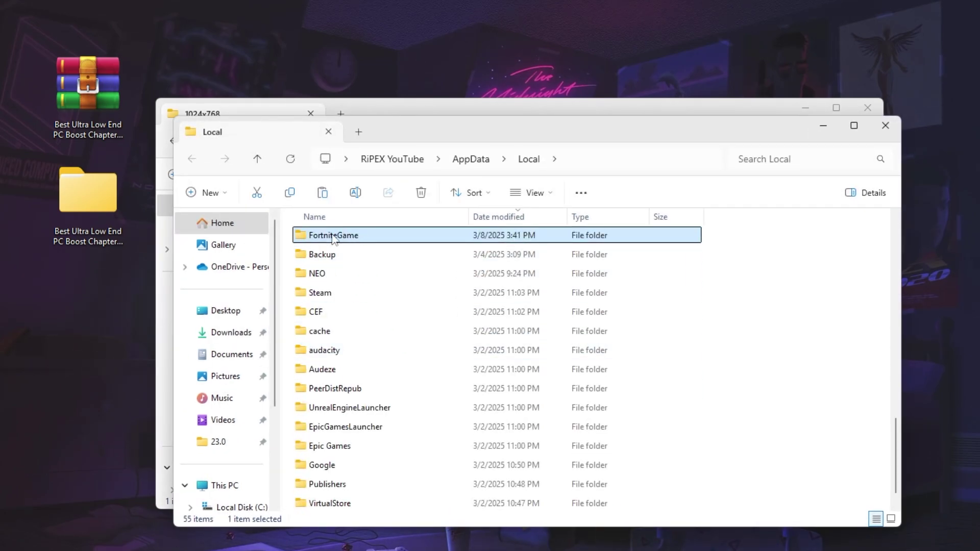
double_click(314, 237)
double_click(332, 240)
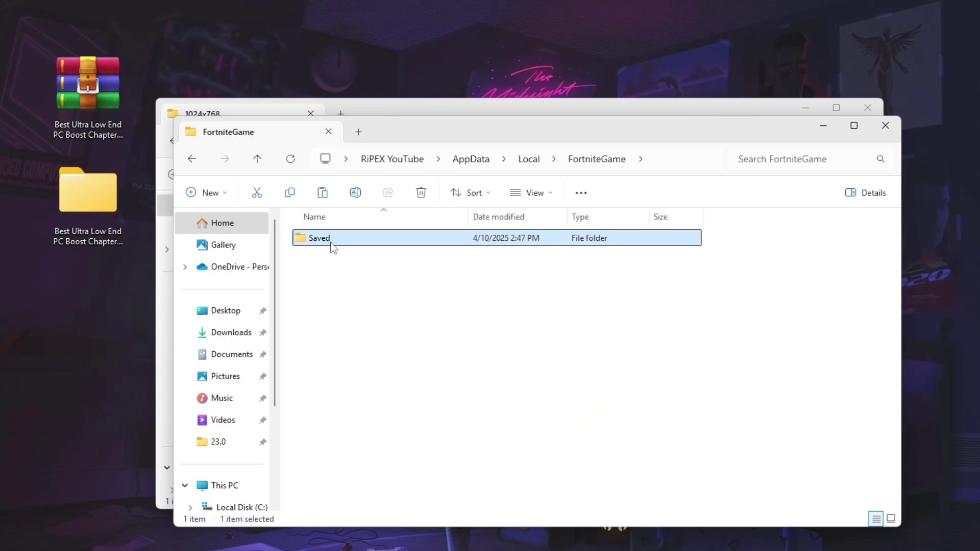
double_click(328, 259)
double_click(306, 256)
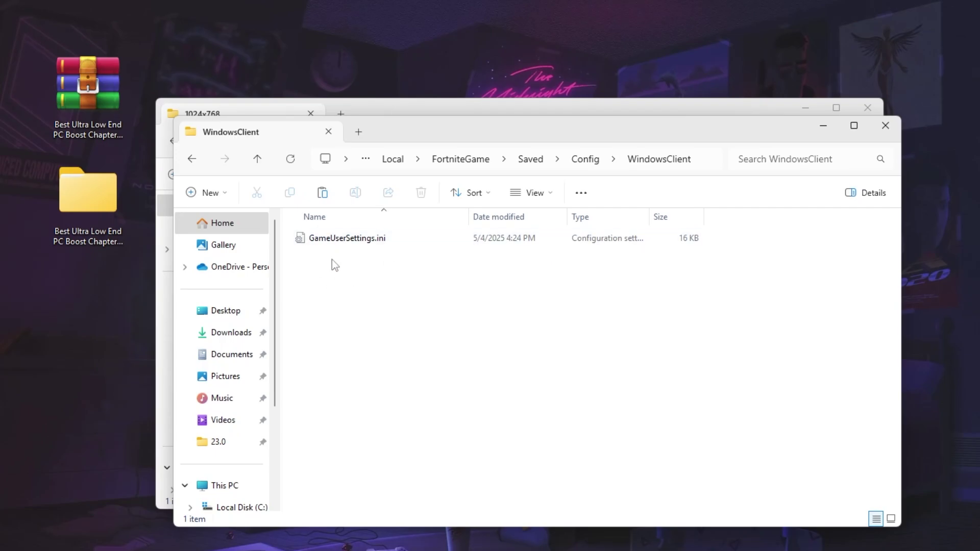
- Paste the 1024x768 GameUserSettings.ini into WindowsClient, replacing the existing file, then go back to the kit folder
left_click_drag(383, 141, 490, 157)
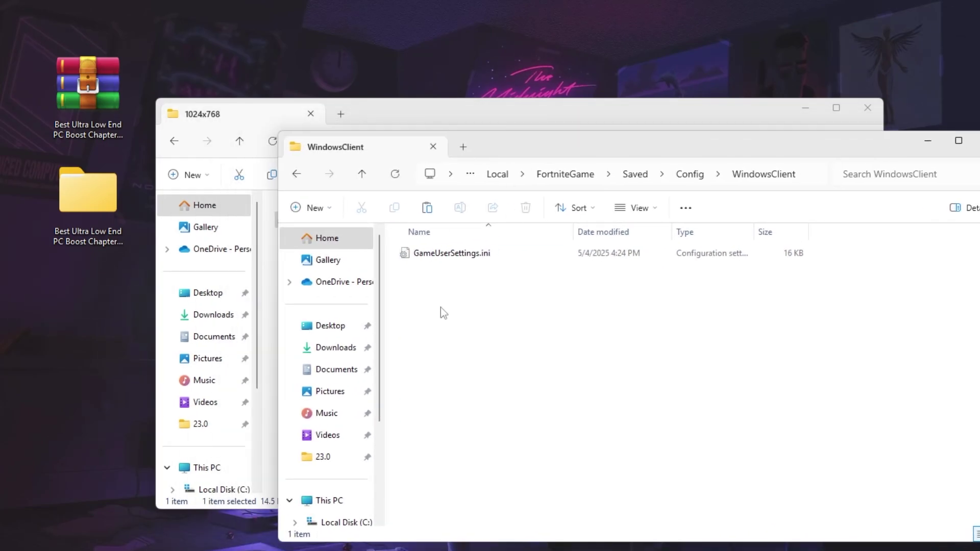
right_click(438, 289)
left_click(461, 309)
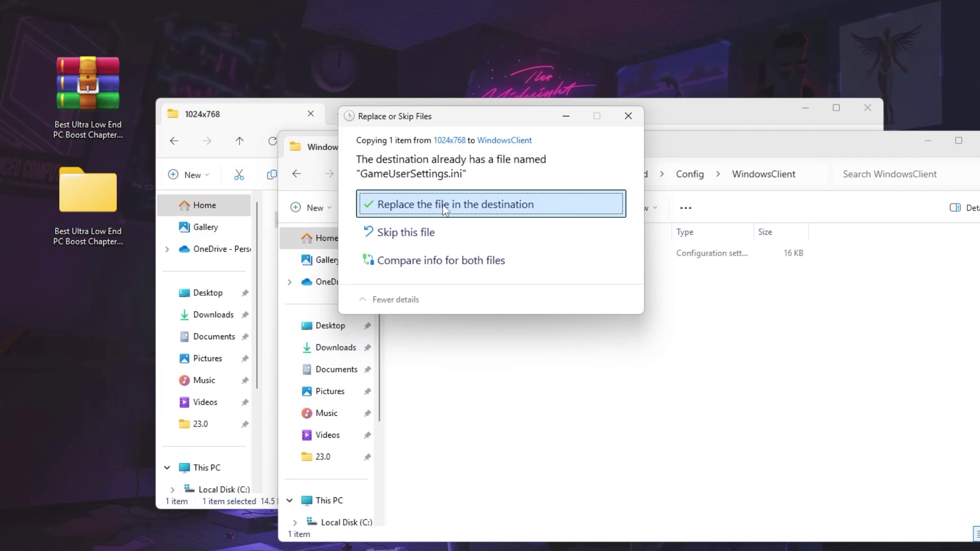
left_click(629, 121)
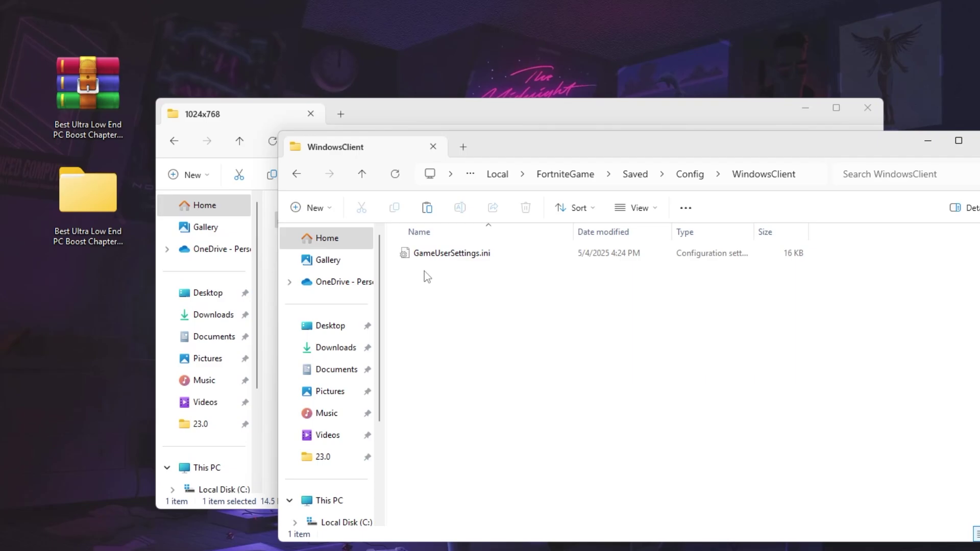
left_click(976, 141)
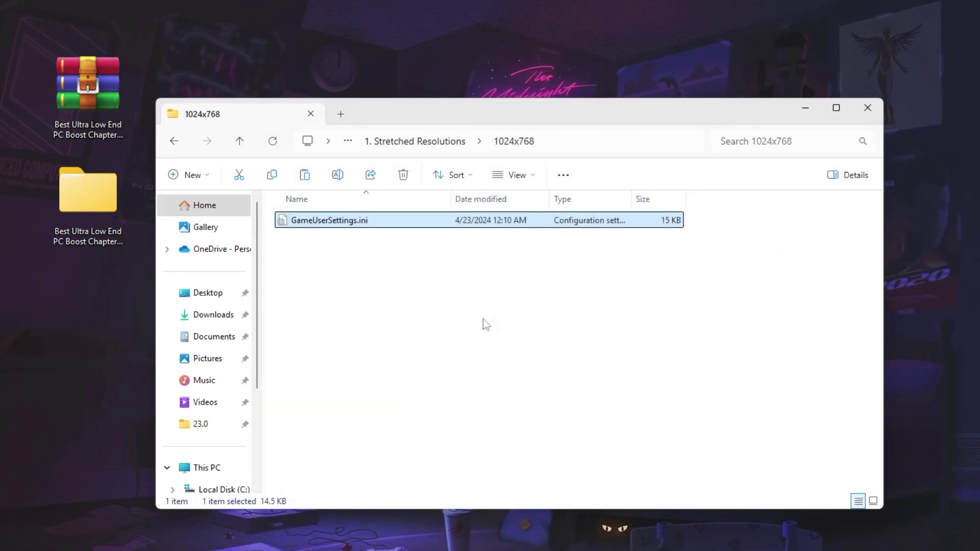
key("alt+Left")
key("alt+Left")
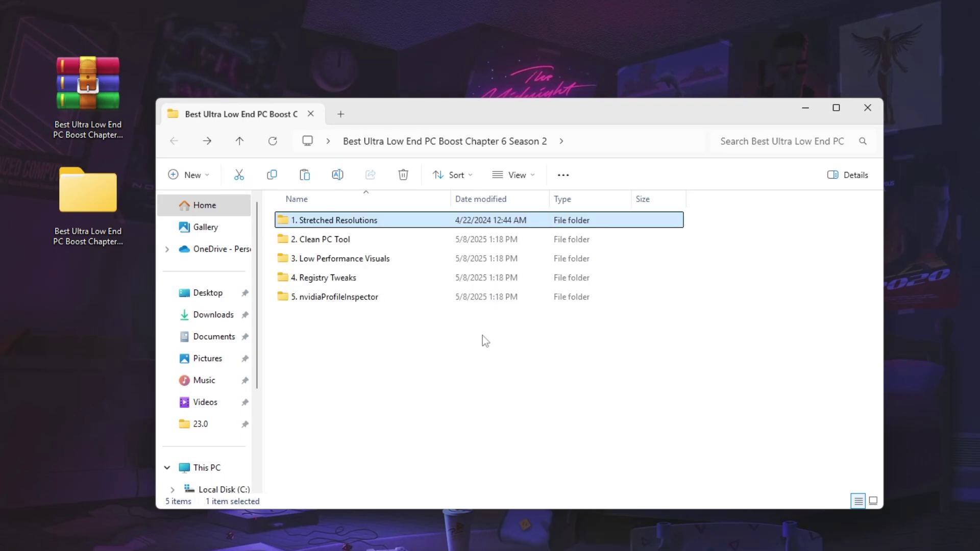
- Run CleanCache.cmd from the 2. Clean PC Tool folder as administrator
double_click(344, 240)
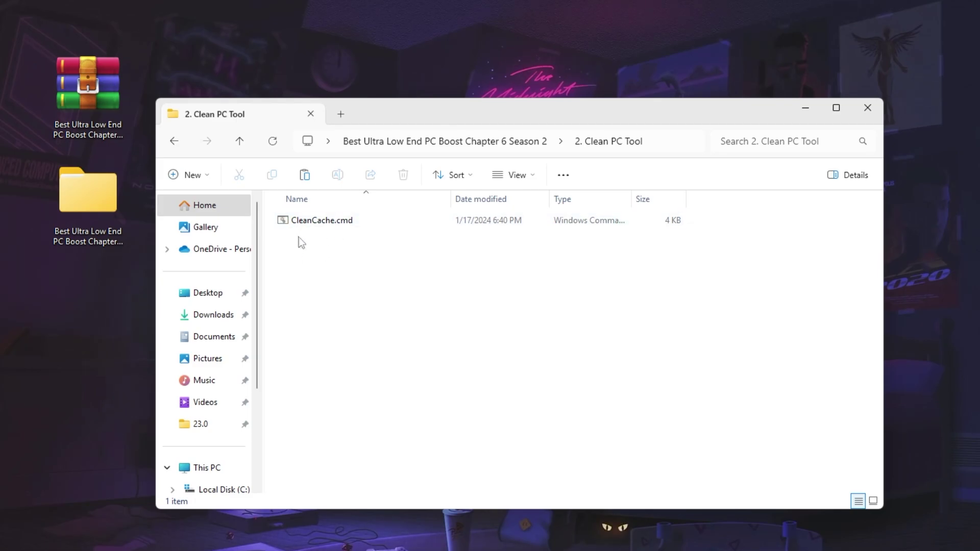
right_click(313, 221)
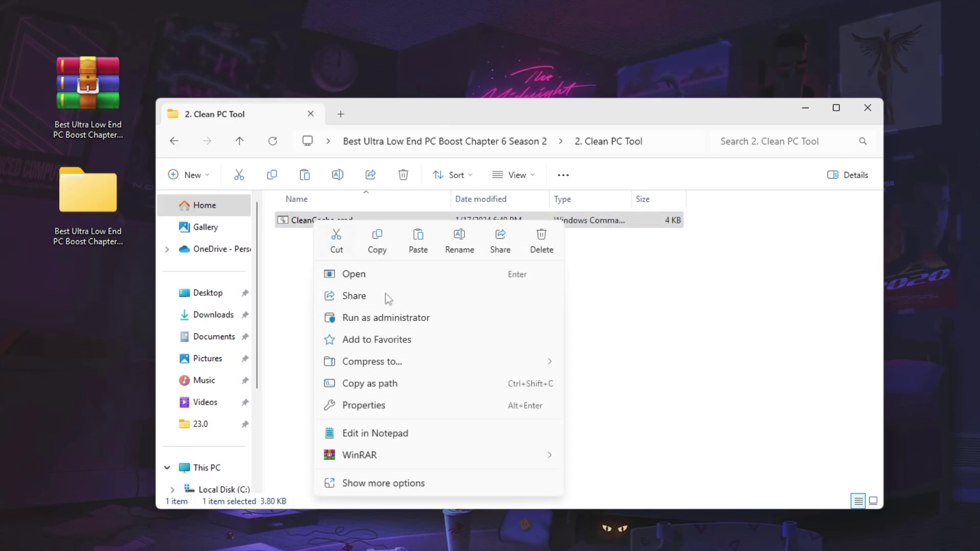
left_click(368, 320)
- Use CleanCache options 1, 3 and 4 to clear temp files, Windows Update cache and prefetch, then close it
left_click(448, 452)
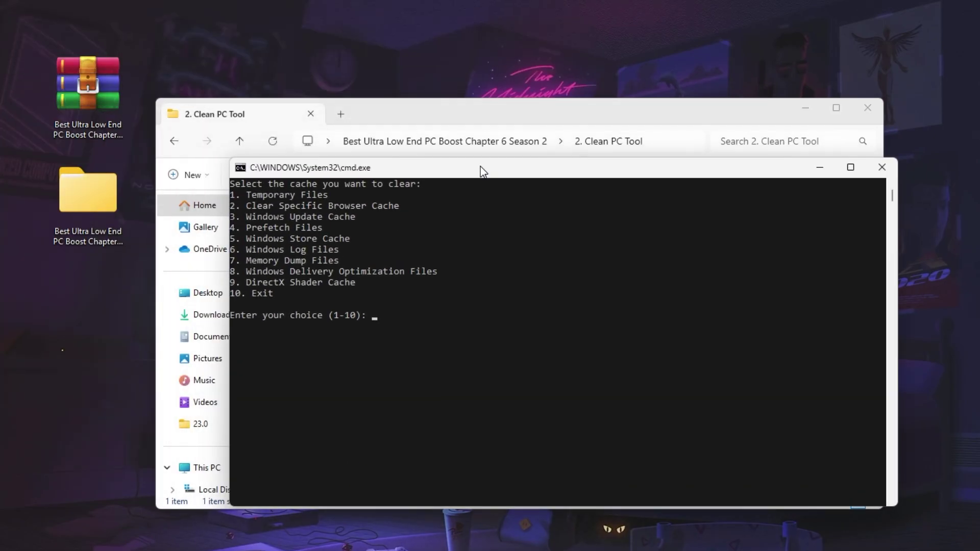
left_click_drag(479, 167, 478, 131)
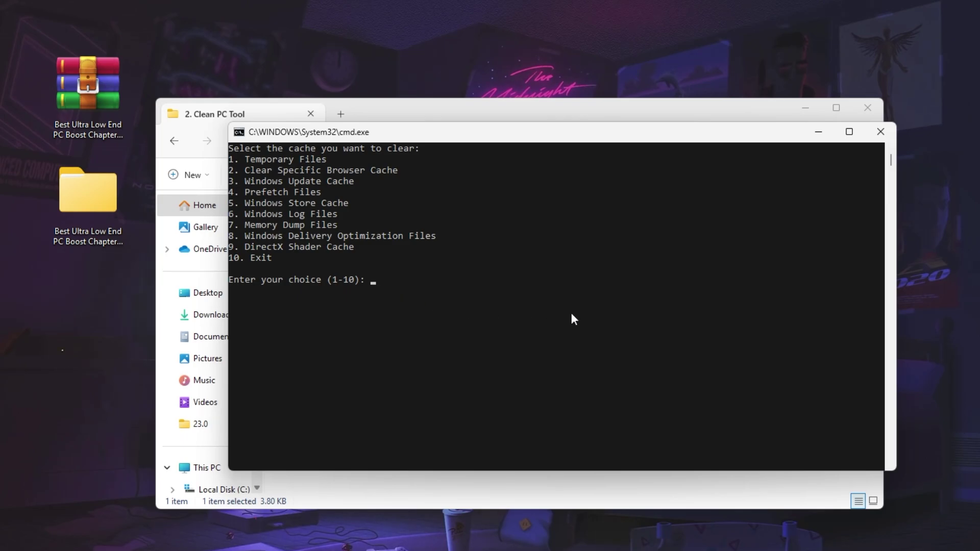
key("Return")
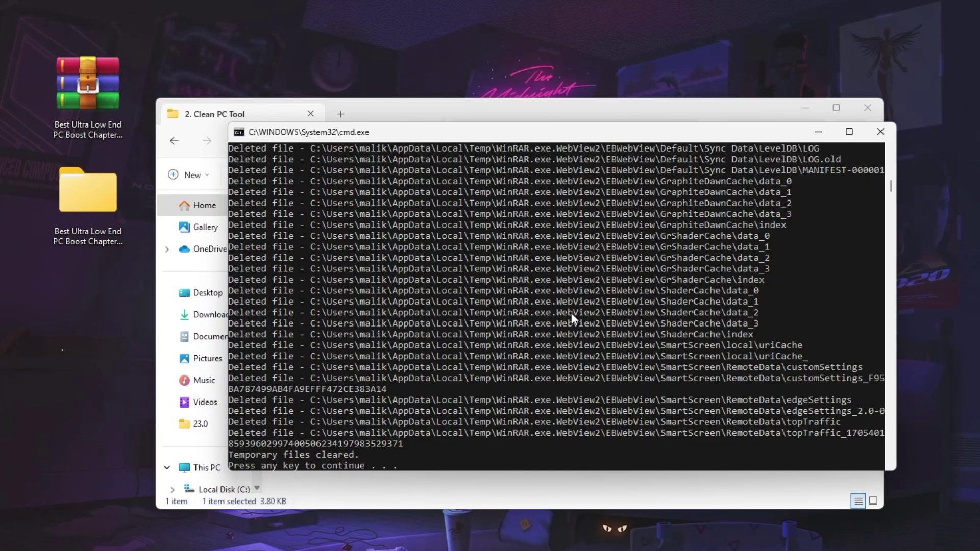
key("Return")
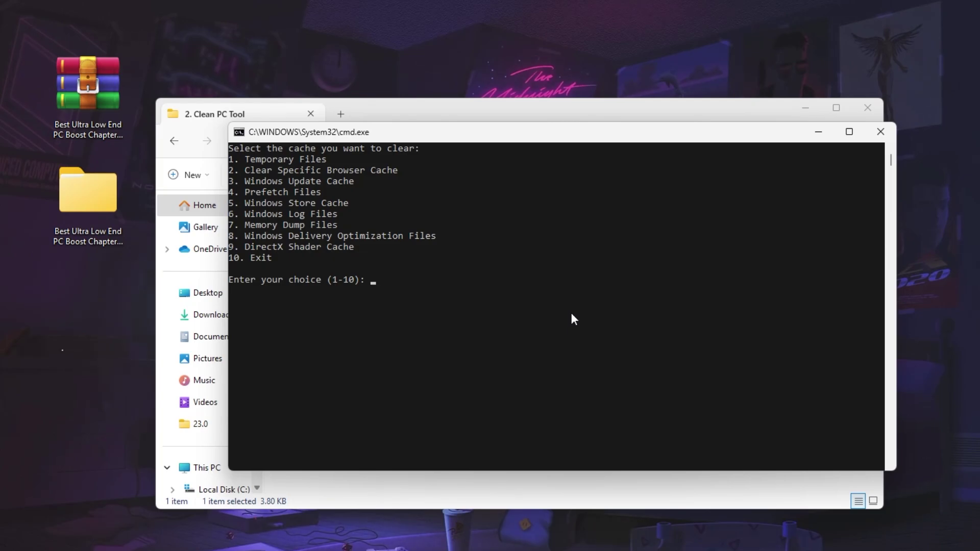
key("Return")
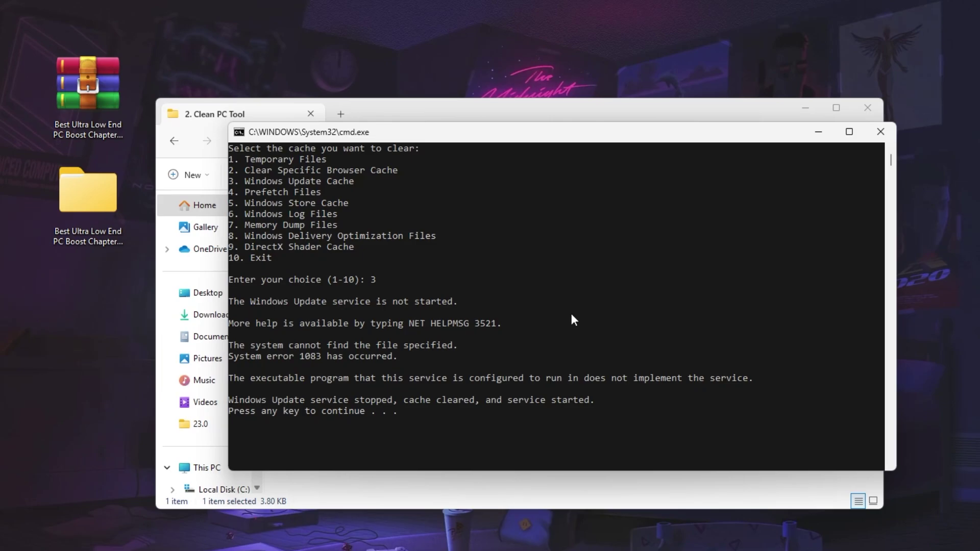
key("Return")
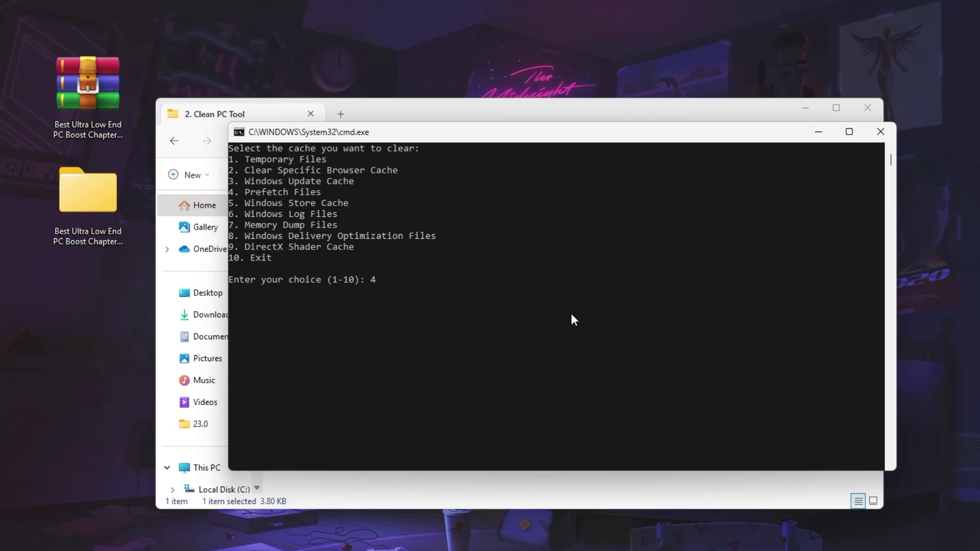
type("4")
key("Return")
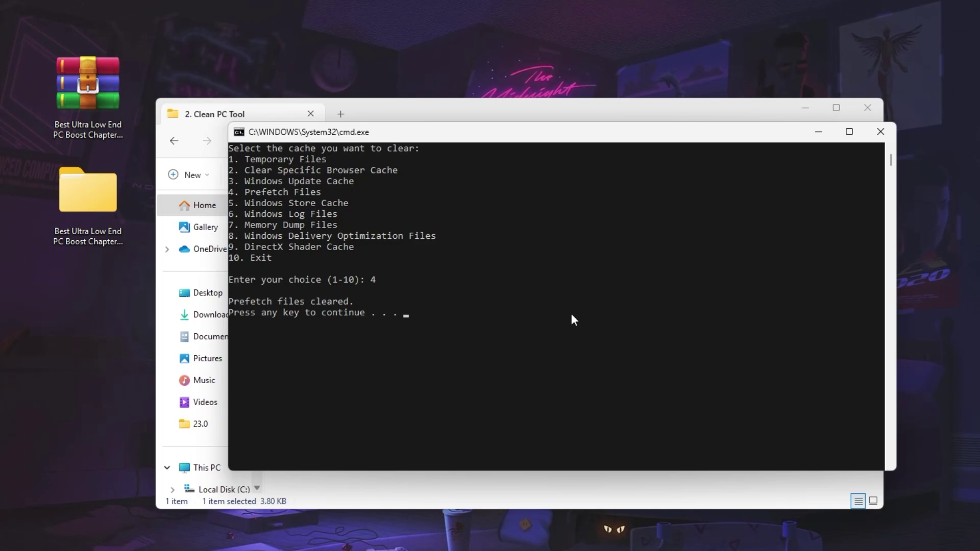
key("Return")
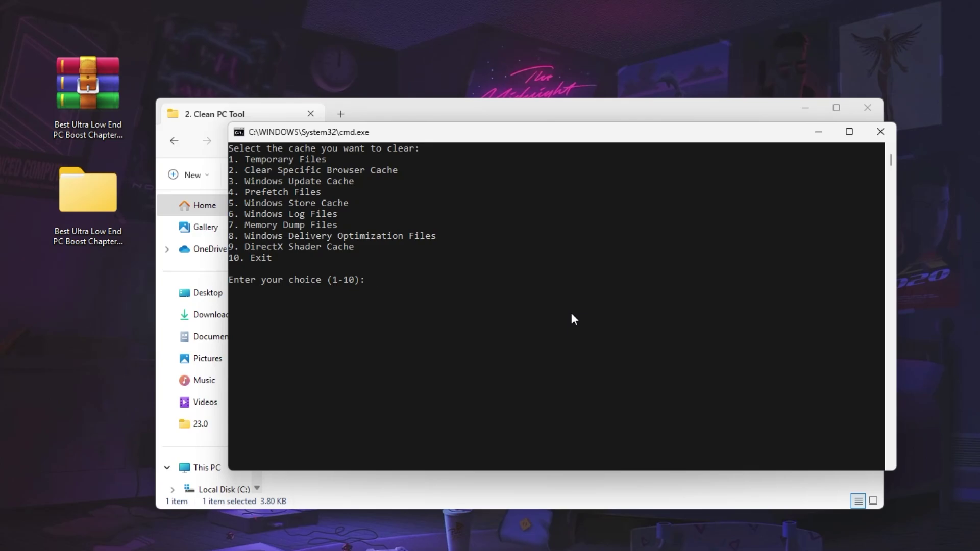
left_click(880, 132)
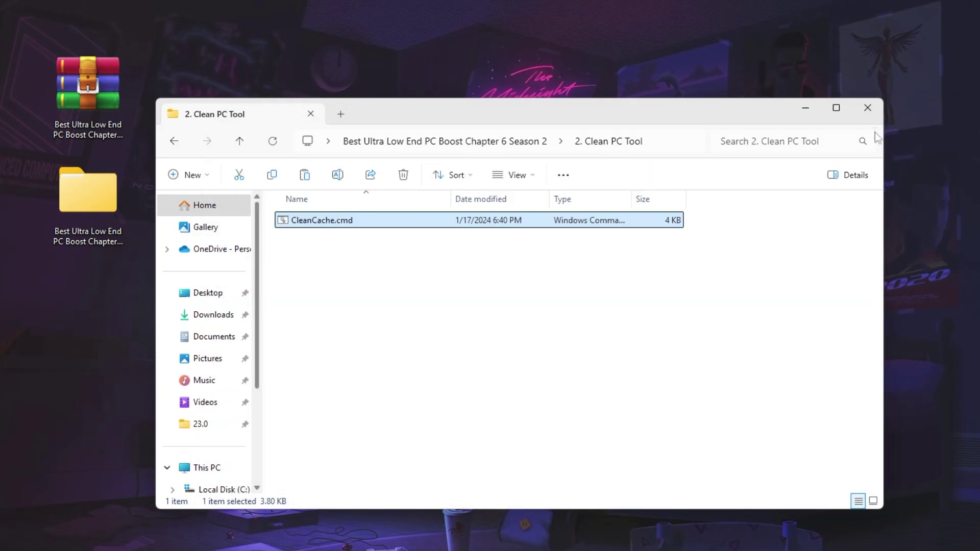
- Open the 3. Low Performance Visuals folder and preview the .reg file's contents as text
key("alt+Left")
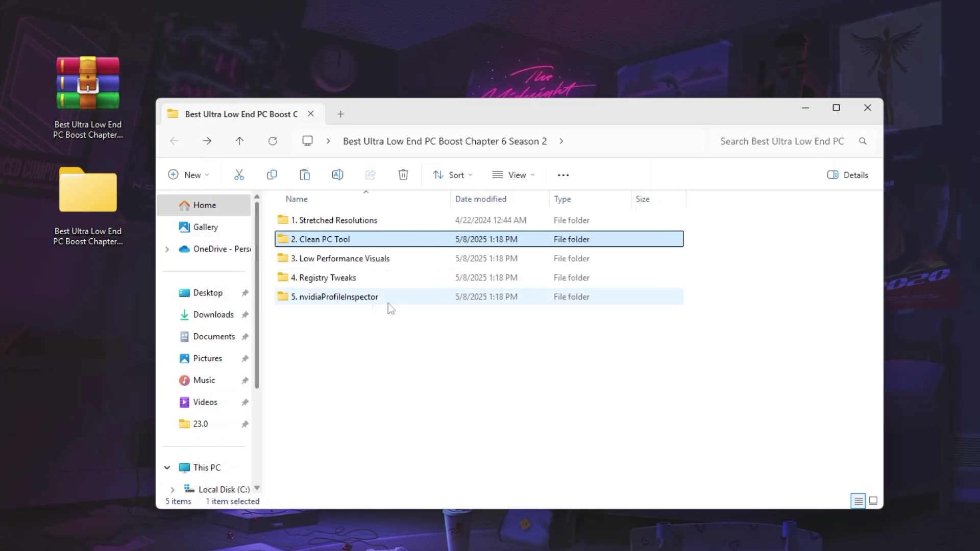
double_click(365, 262)
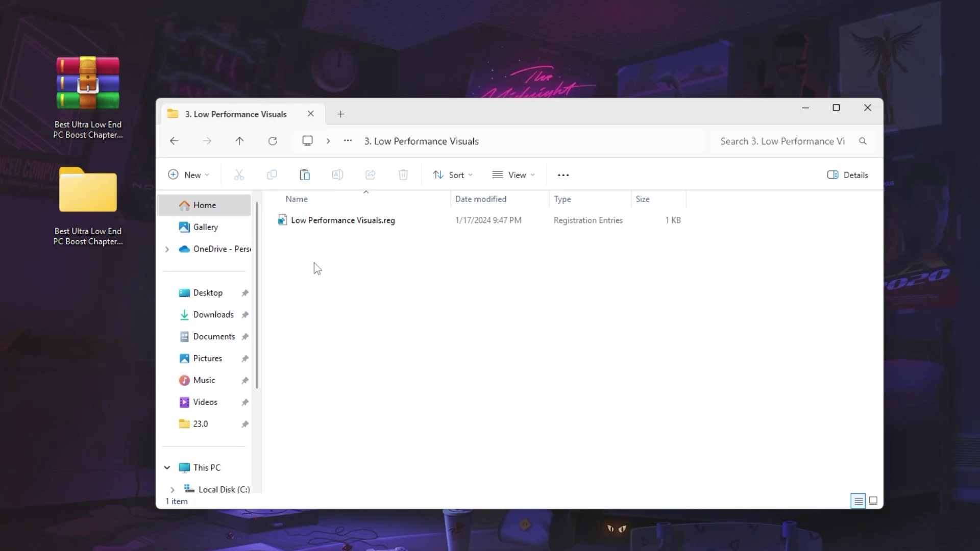
right_click(315, 219)
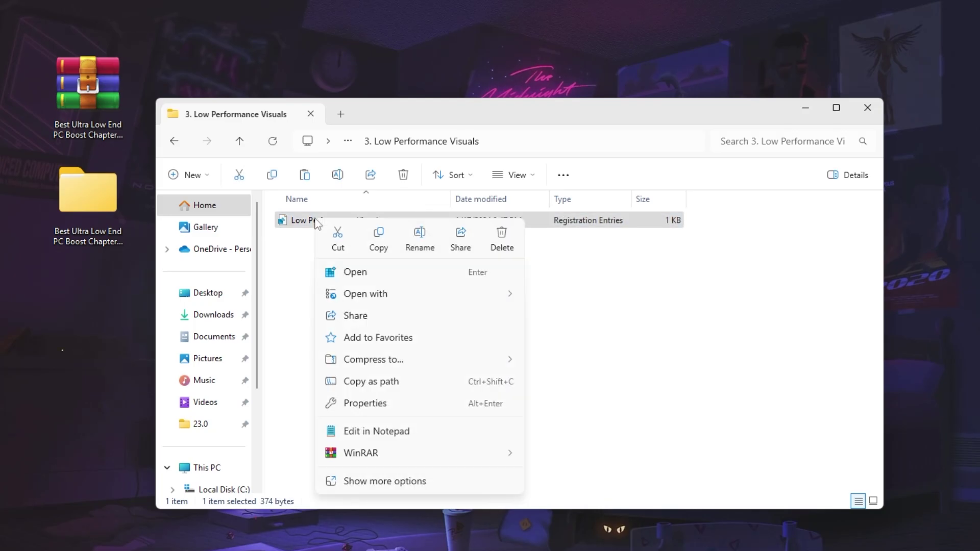
left_click(363, 433)
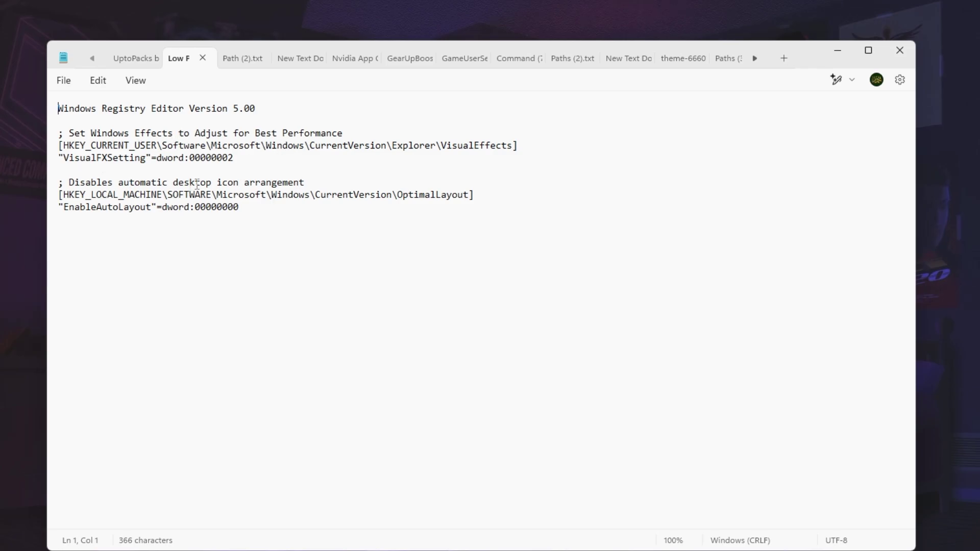
left_click(894, 44)
- Merge Low Performance Visuals.reg into the registry and dismiss the success message
double_click(351, 221)
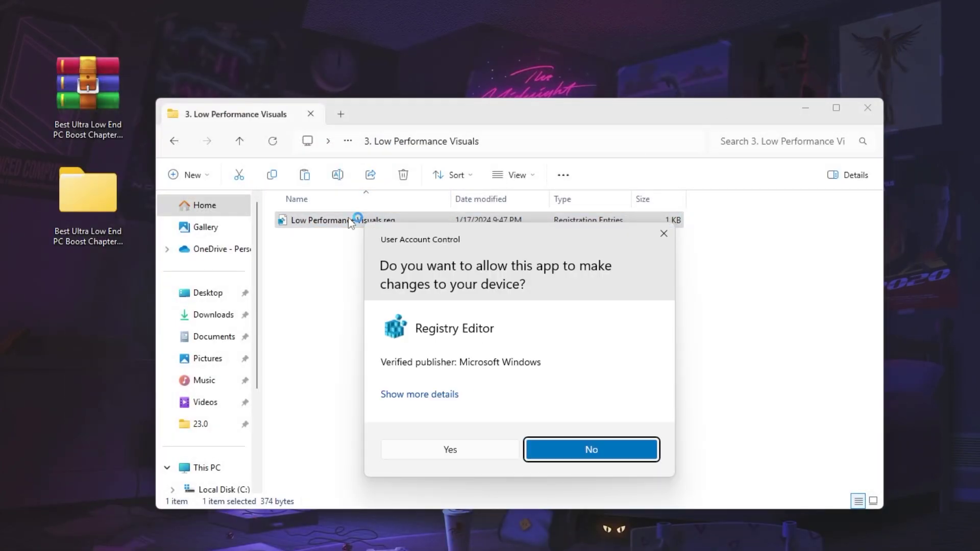
left_click(436, 446)
left_click(594, 320)
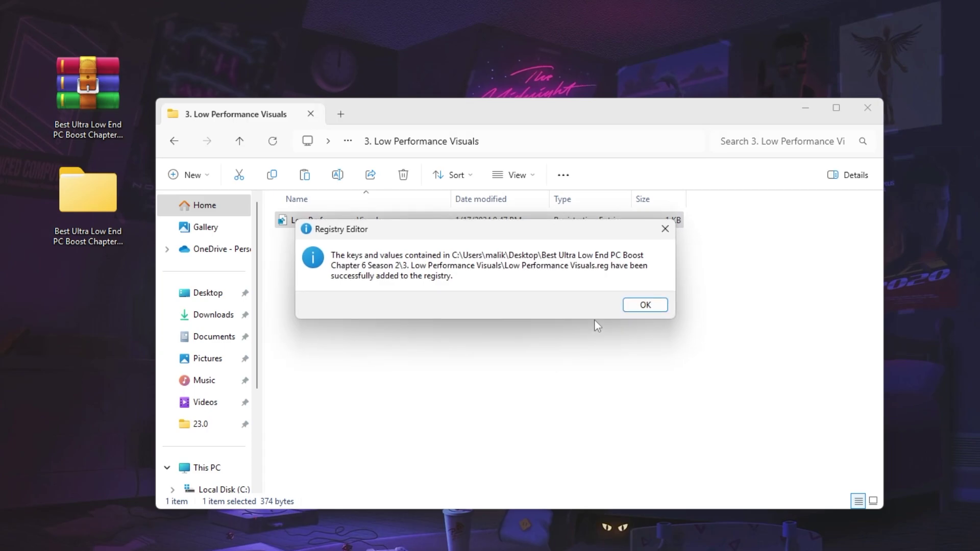
left_click(639, 305)
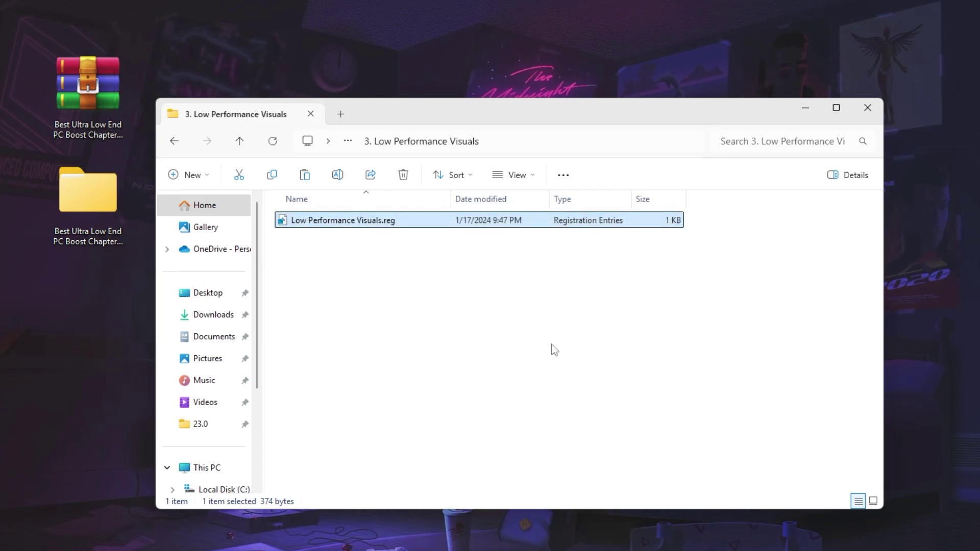
- Launch Lower Processes Tool.cmd from 4. Registry Tweaks as administrator
key("alt+Left")
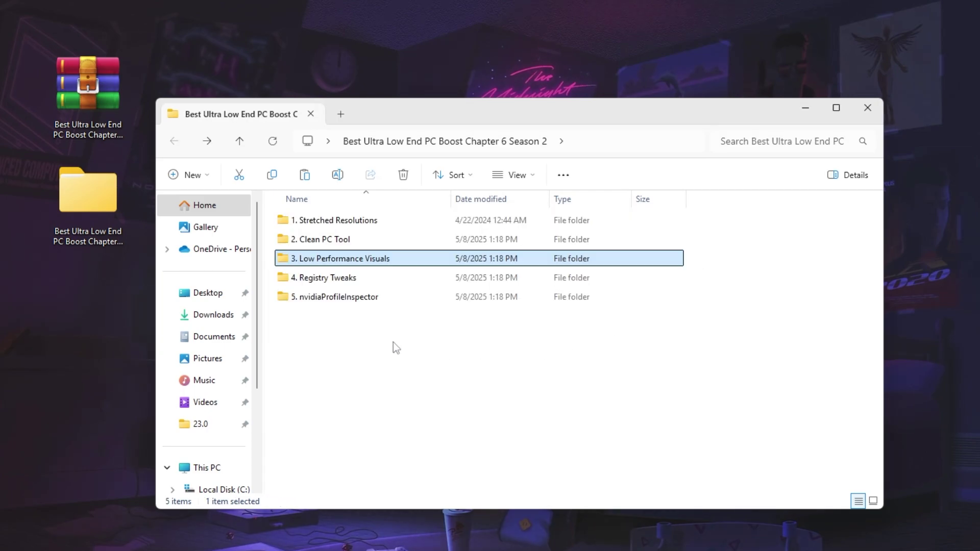
double_click(307, 279)
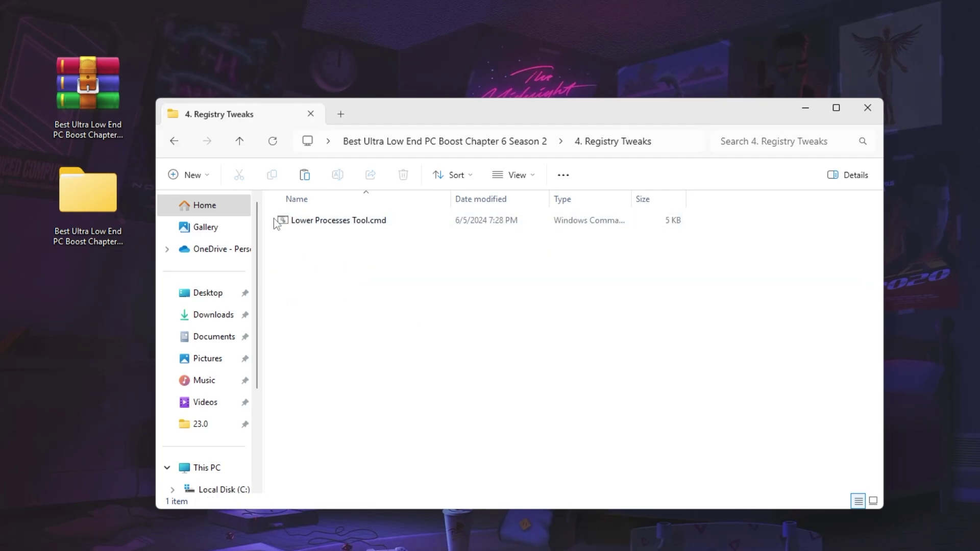
right_click(335, 221)
left_click(358, 315)
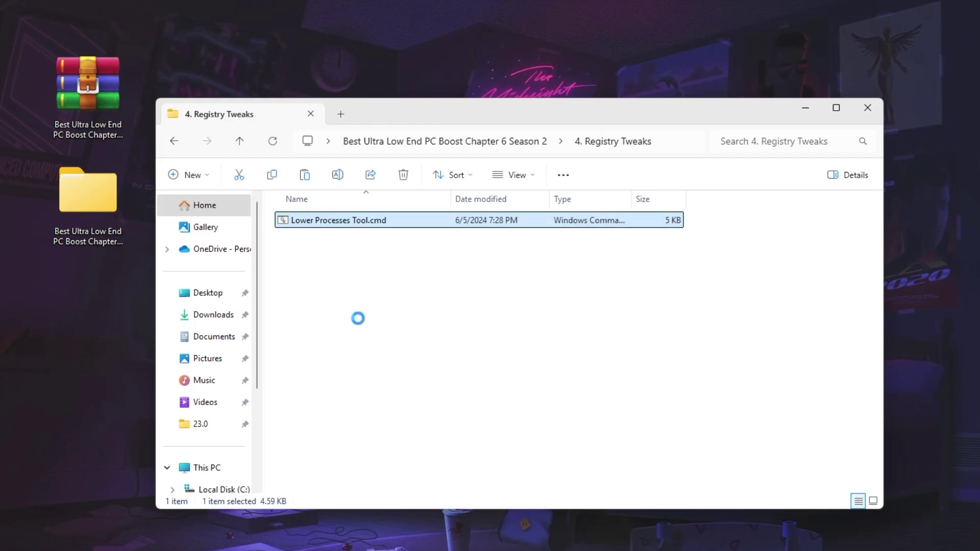
left_click(428, 450)
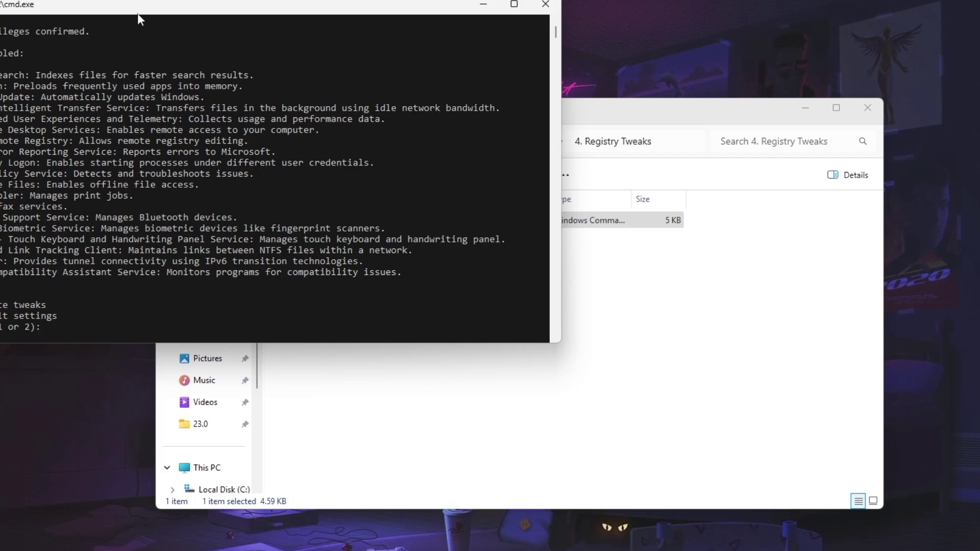
left_click_drag(137, 14, 369, 134)
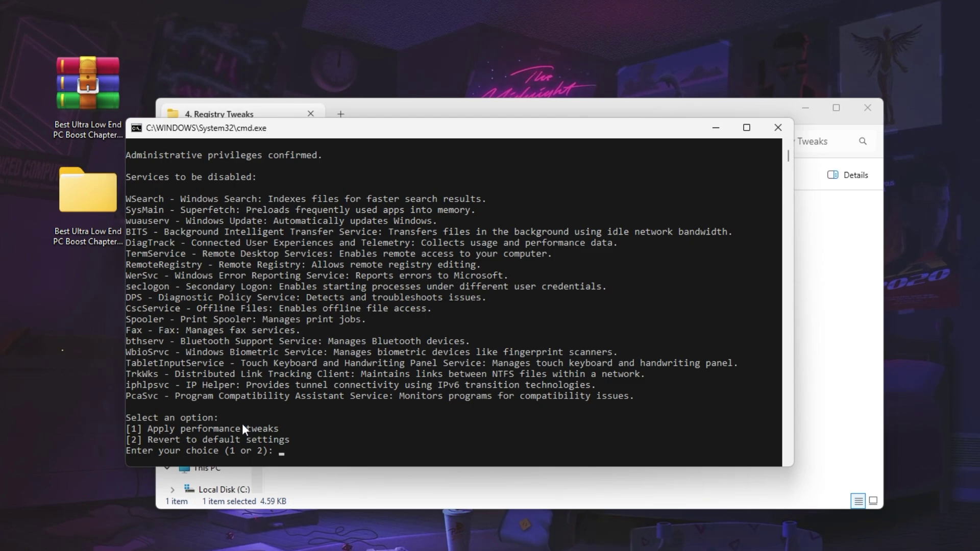
- Choose option 1 to apply the performance tweaks, then close the tool
type("1")
key("Return")
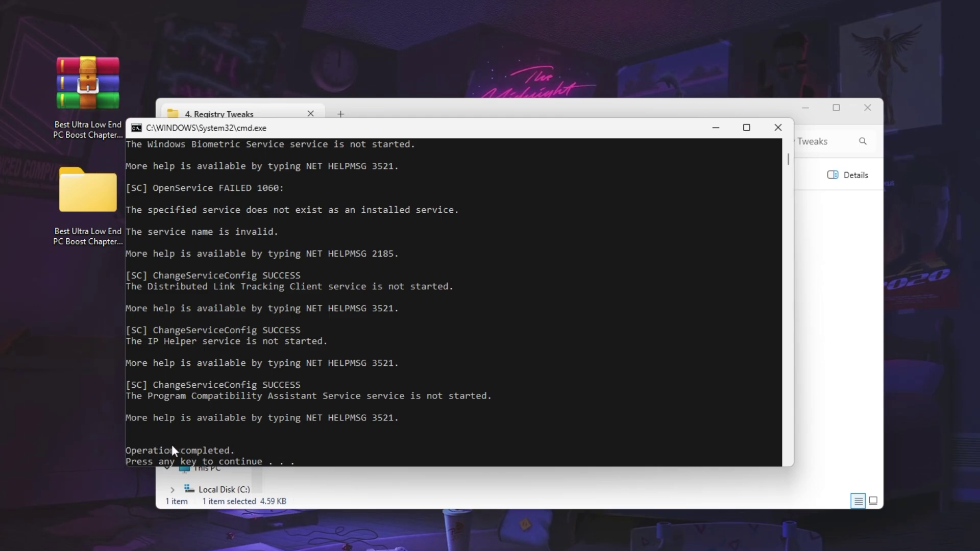
key("Return")
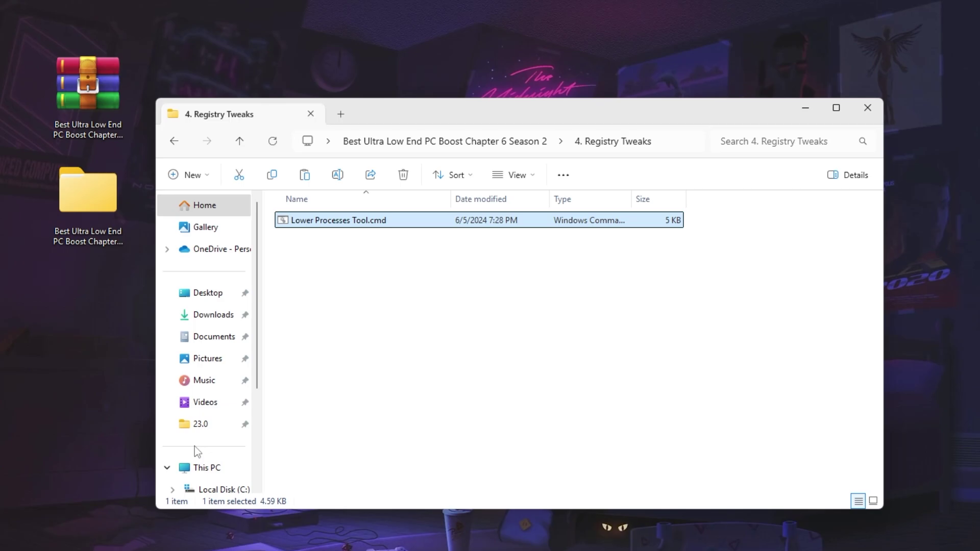
- Open the 5. nvidiaProfileInspector folder and launch nvidiaProfileInspector.exe
key("alt+Left")
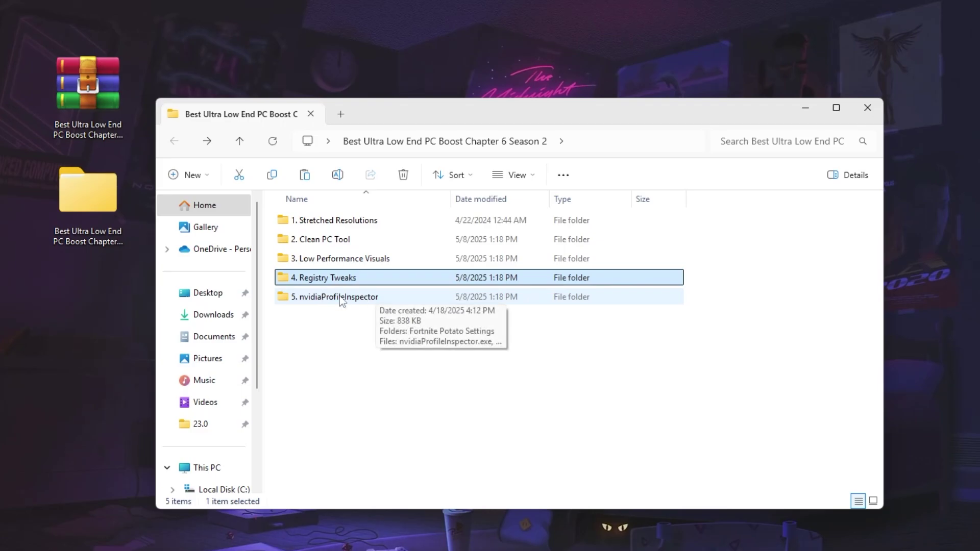
double_click(327, 297)
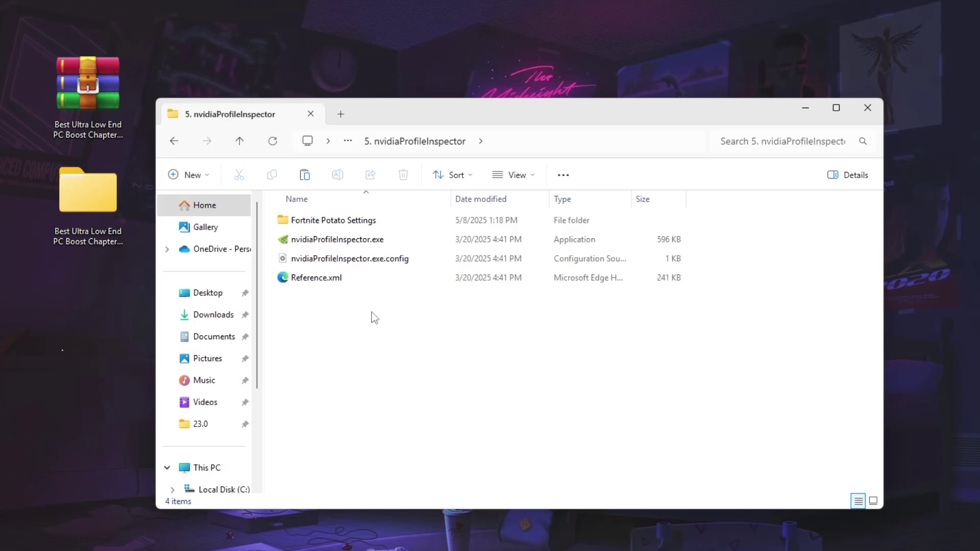
double_click(321, 247)
- Allow the inspector to run elevated and select the Fortnite profile by searching 'fort'
left_click(448, 459)
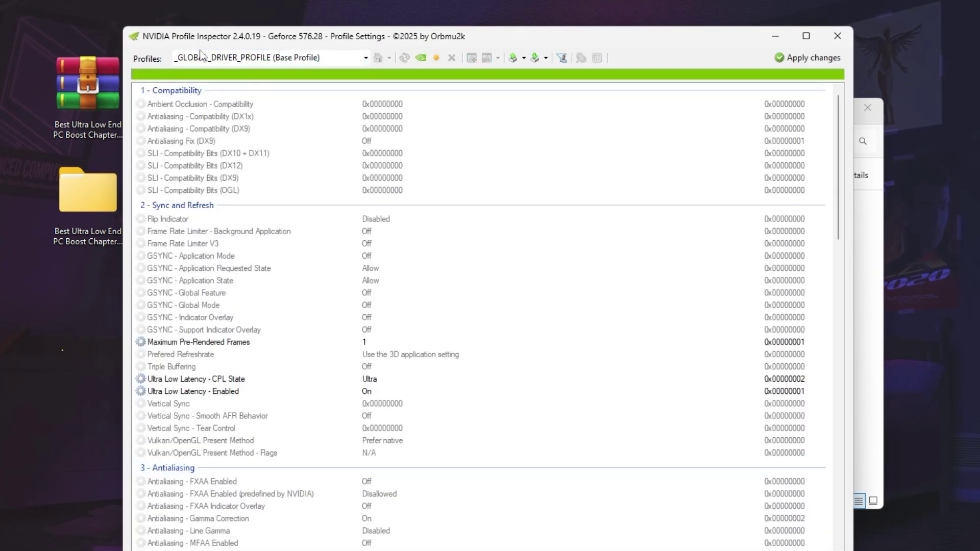
left_click(202, 57)
type("fort")
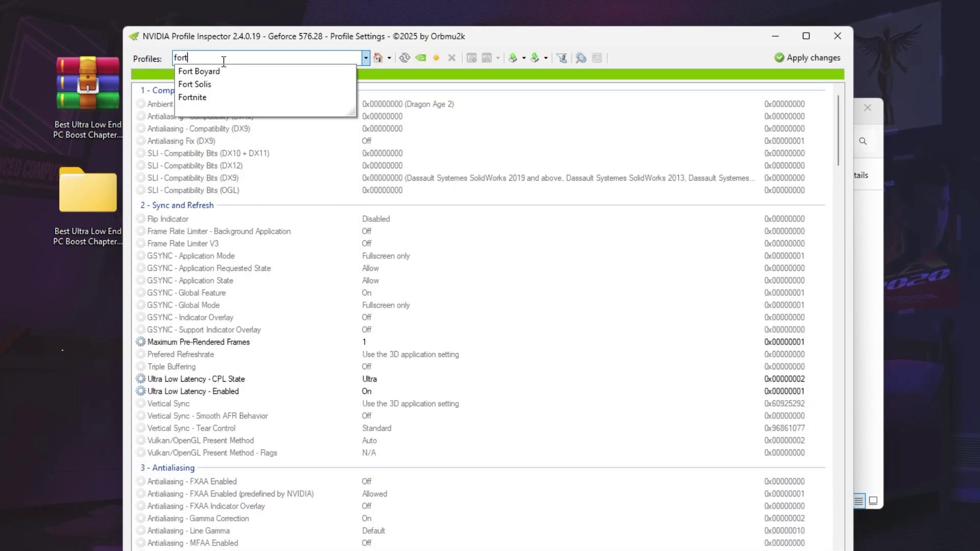
left_click(213, 98)
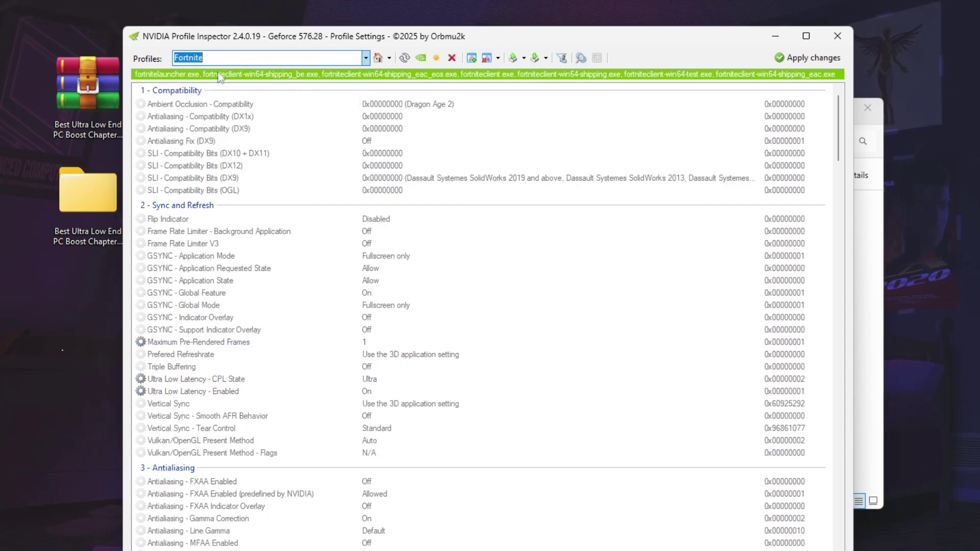
- Import Fortnite.nip from the Desktop's Fortnite Potato Settings folder into the profile
left_click(547, 60)
left_click(579, 71)
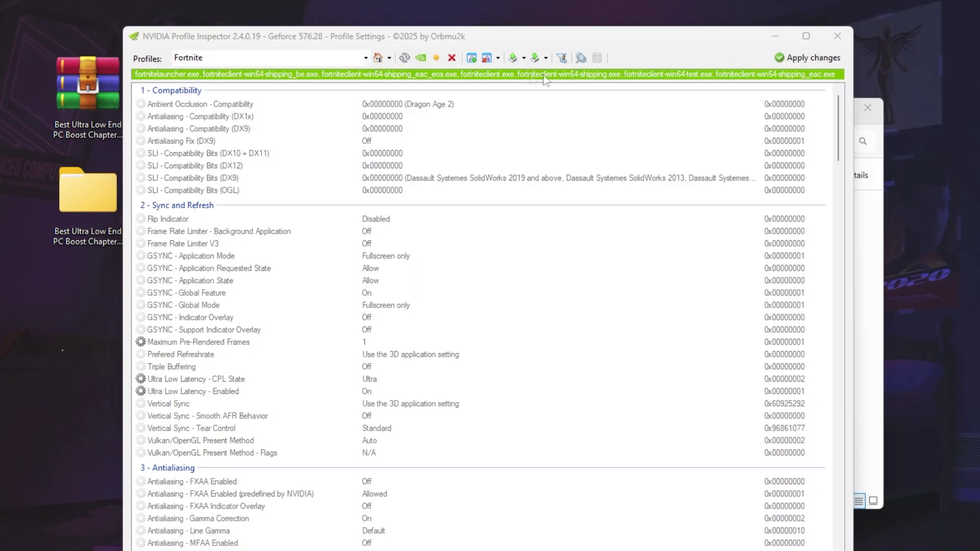
left_click(187, 182)
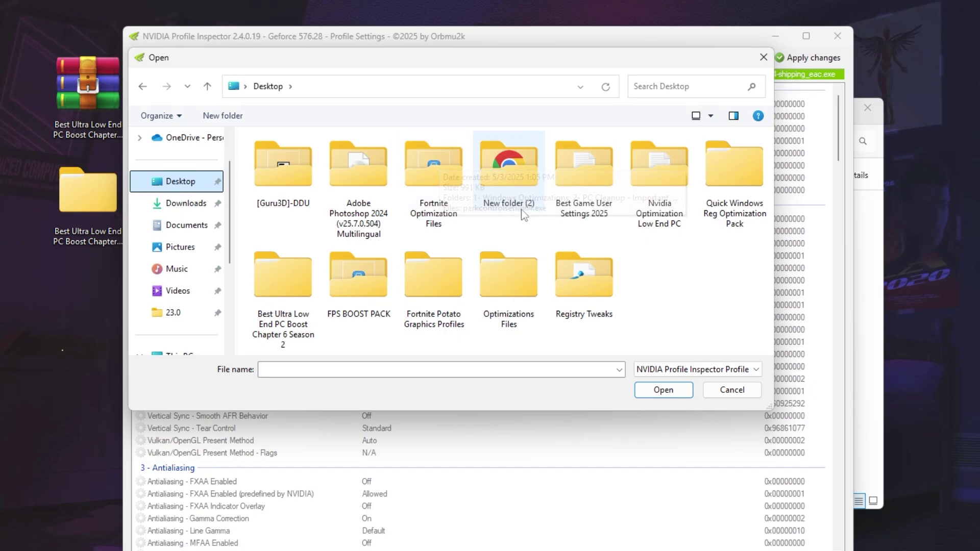
double_click(280, 284)
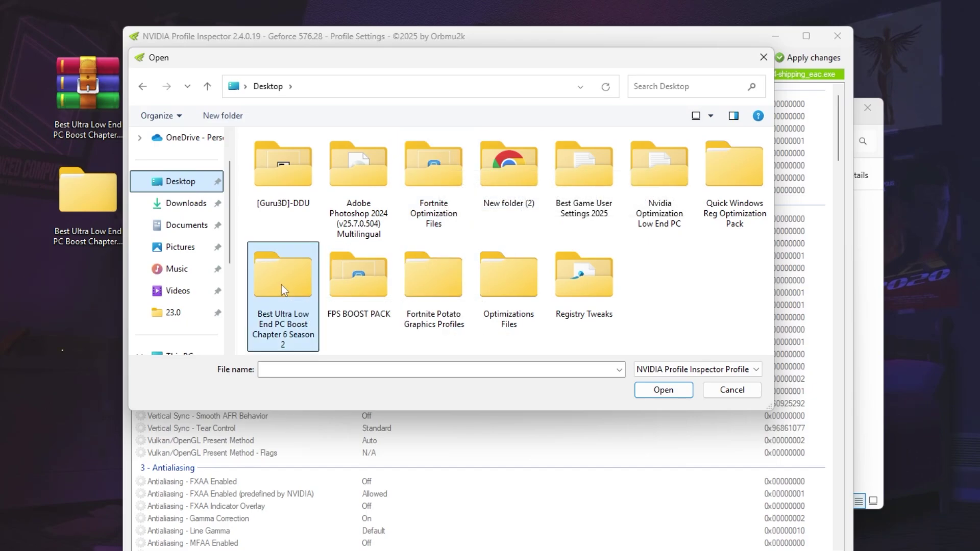
double_click(311, 233)
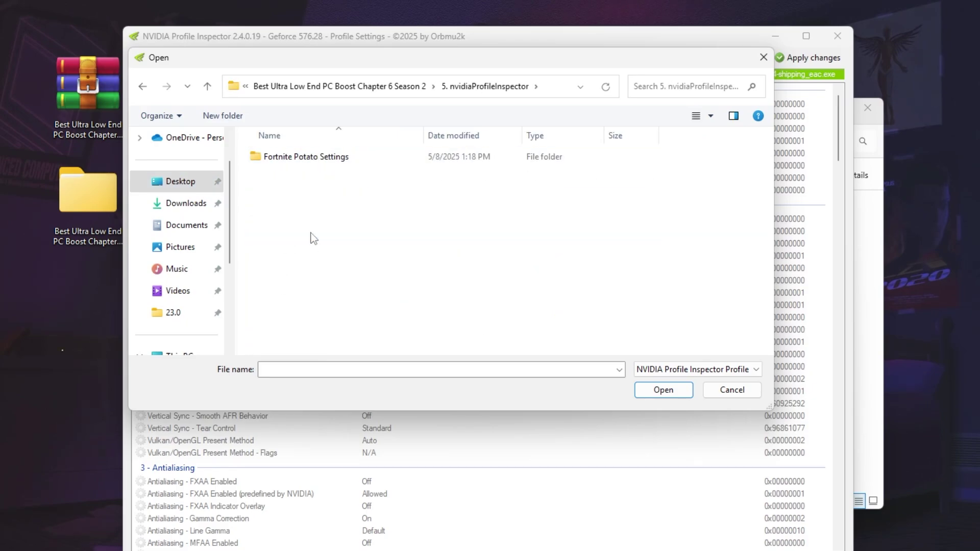
double_click(343, 158)
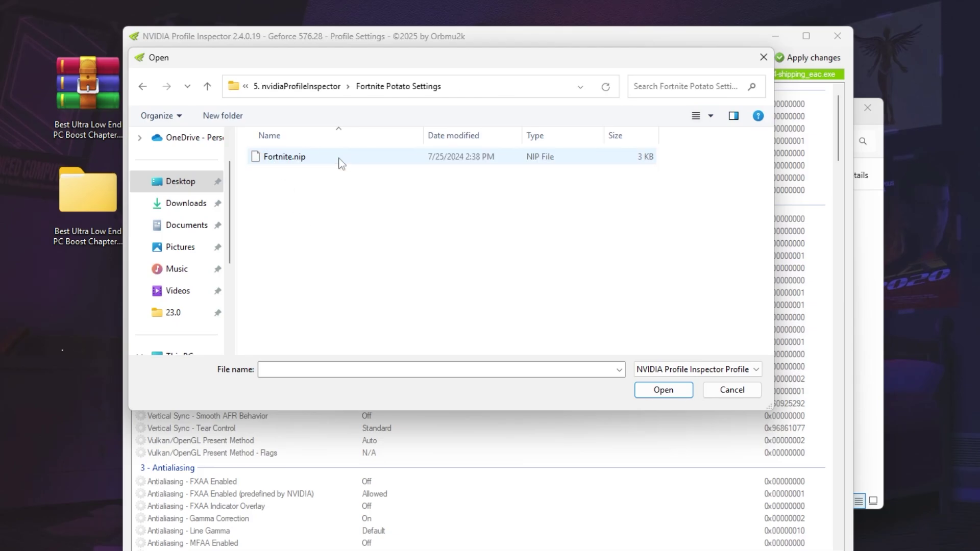
left_click(297, 159)
left_click(654, 391)
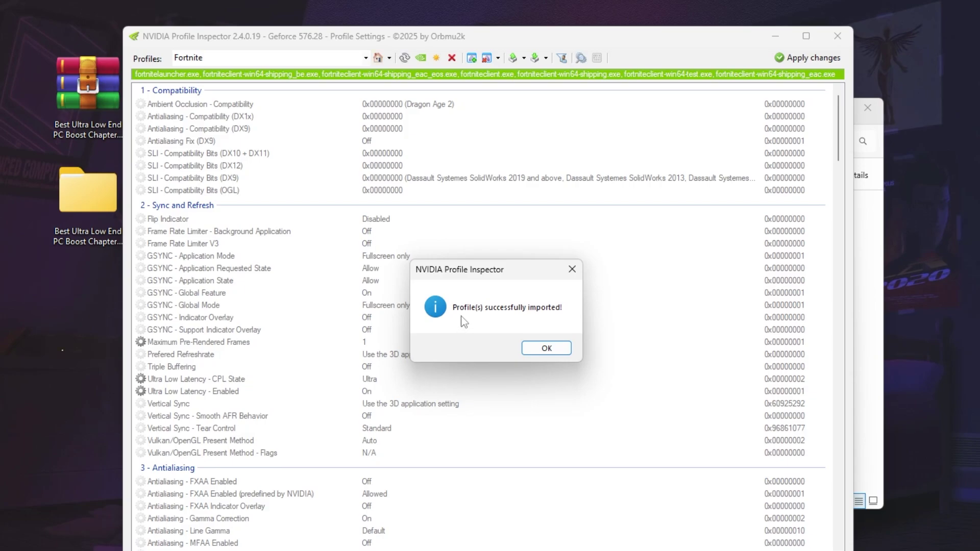
left_click(546, 348)
- Apply the imported Fortnite settings to the driver and close NVIDIA Profile Inspector
scroll(523, 296, "down", 5)
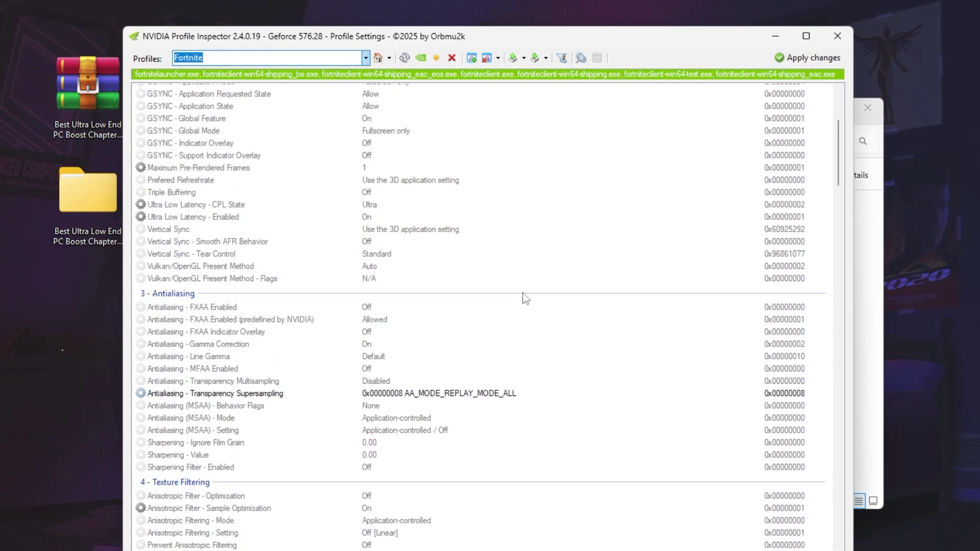
scroll(522, 293, "down", 5)
scroll(518, 356, "down", 5)
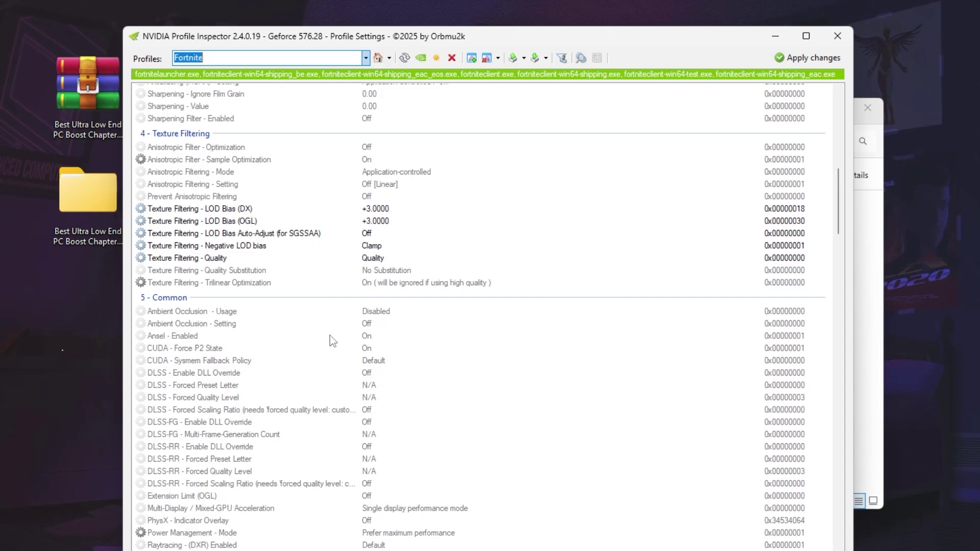
left_click(804, 61)
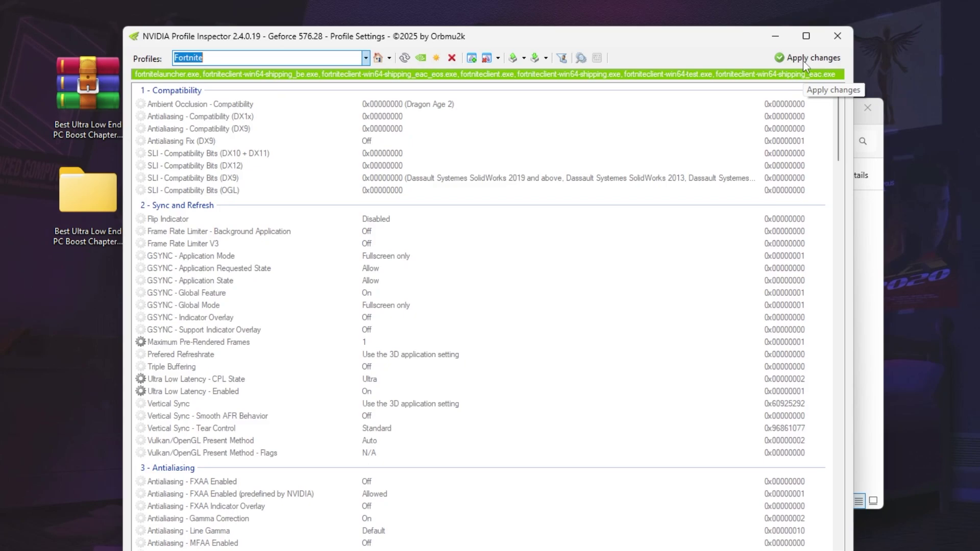
left_click(831, 32)
- Close Explorer, then in Fortnite swap weapons and build ramps, walls and a floor by the tracks
left_click(877, 106)
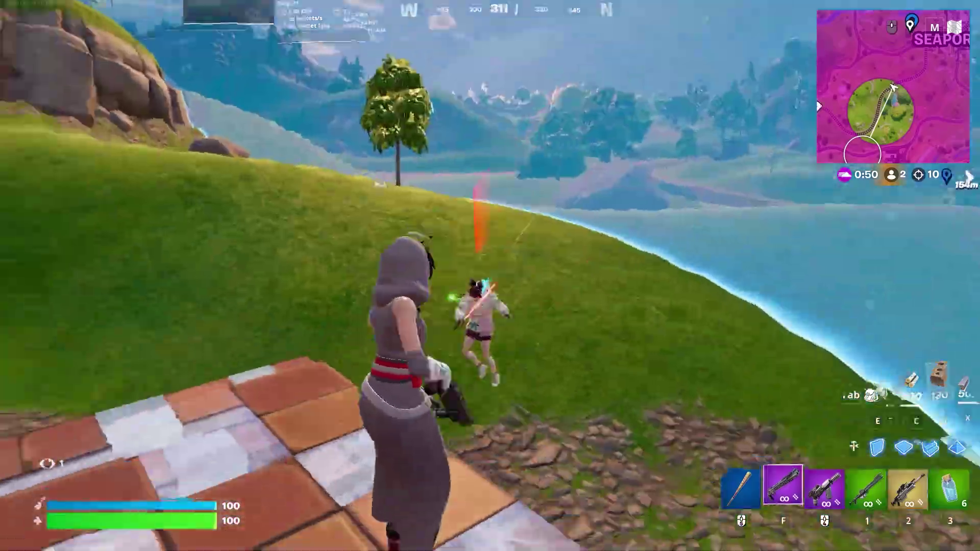
key("f")
key("q")
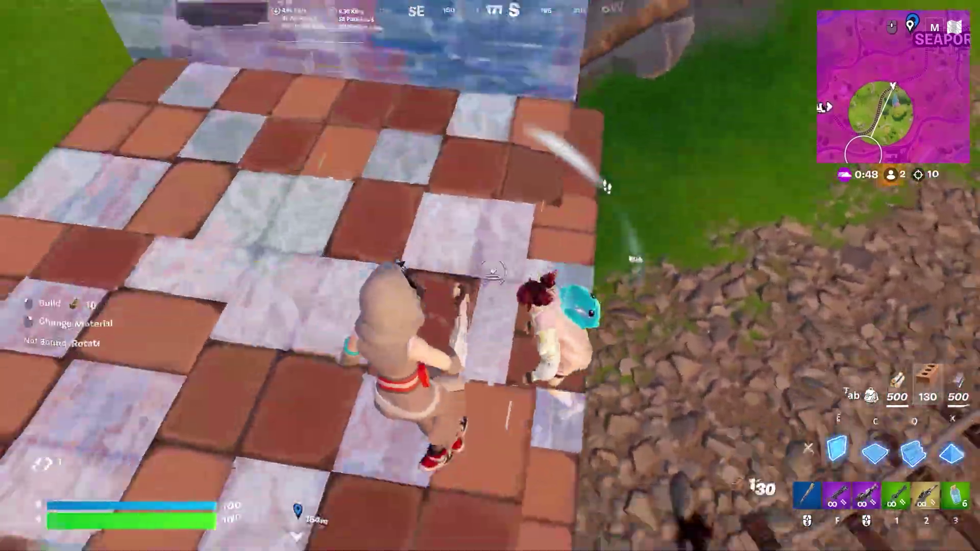
key("e")
key("c")
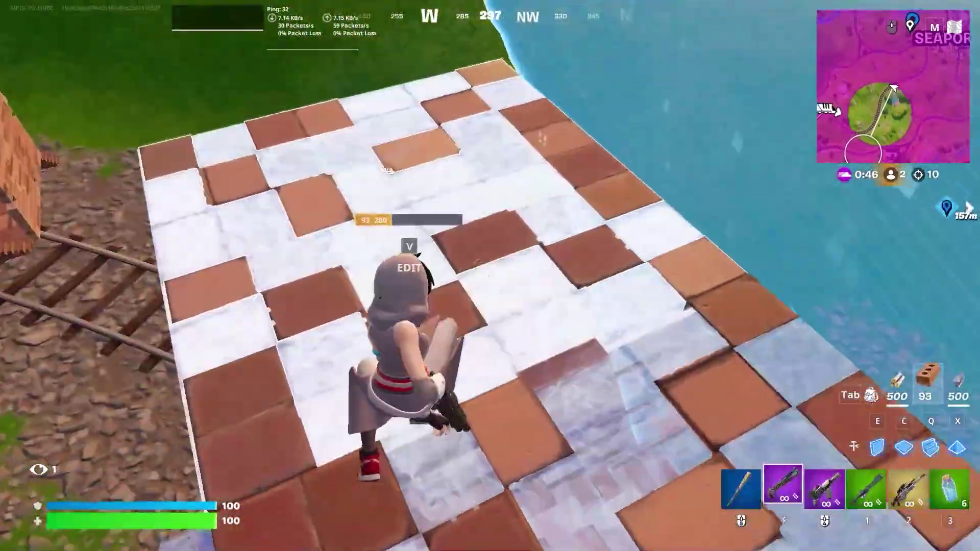